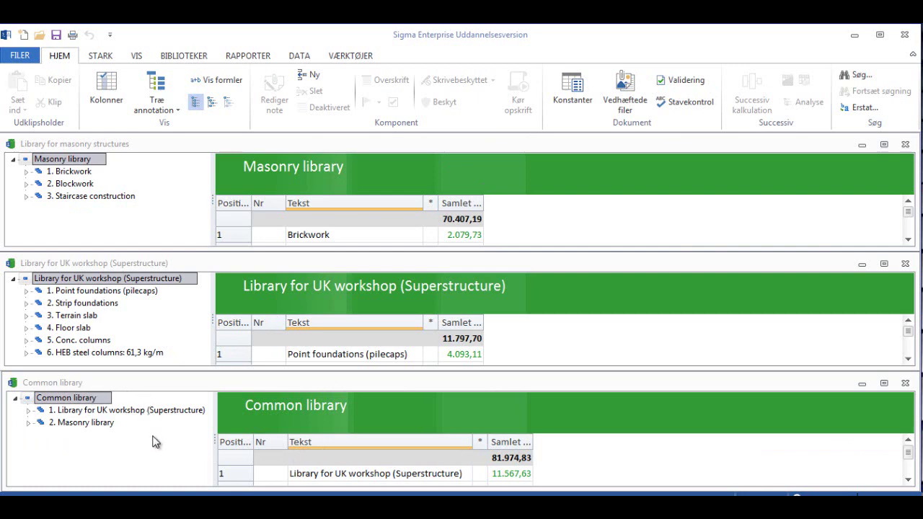
Step: Close the masonry structures, UK workshop (Superstructure) and Common library documents
click(906, 145)
click(905, 263)
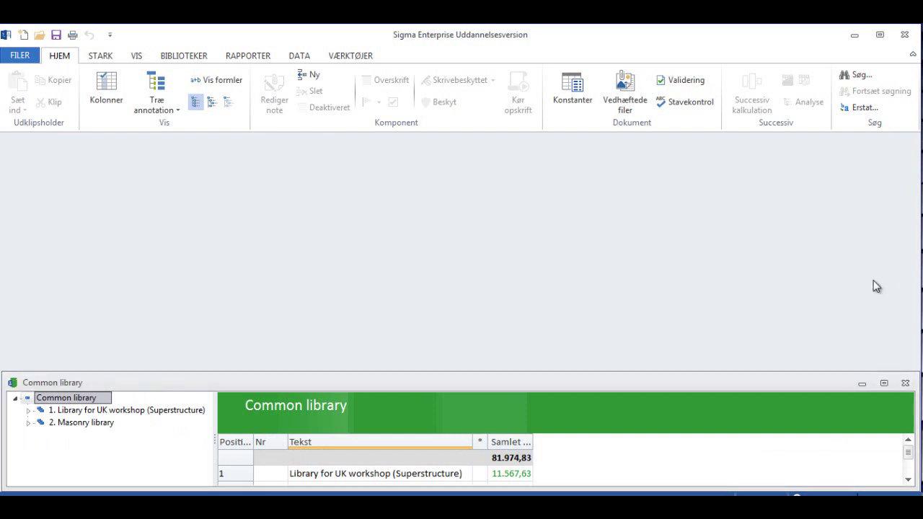
click(905, 384)
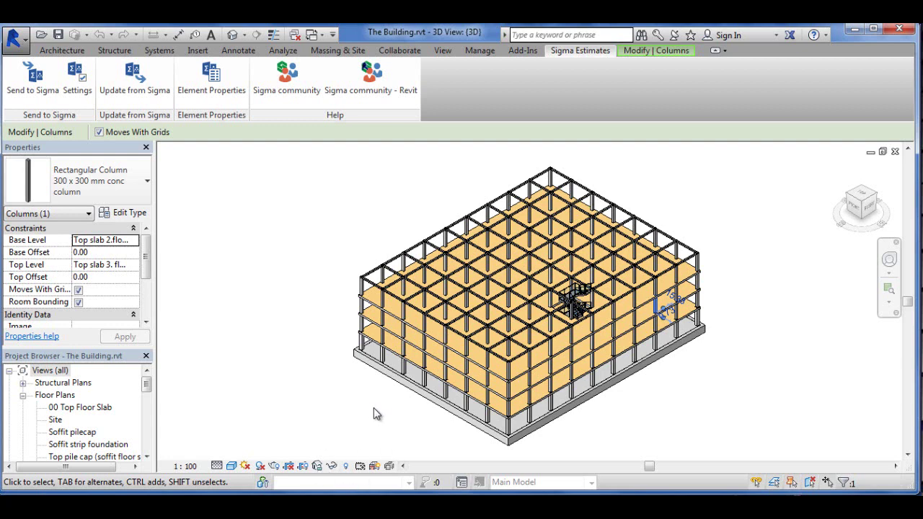
Step: In Revit's 3D view, combine two adjacent 300 x 300 mm top-storey concrete columns into a model group with the default name
click(615, 368)
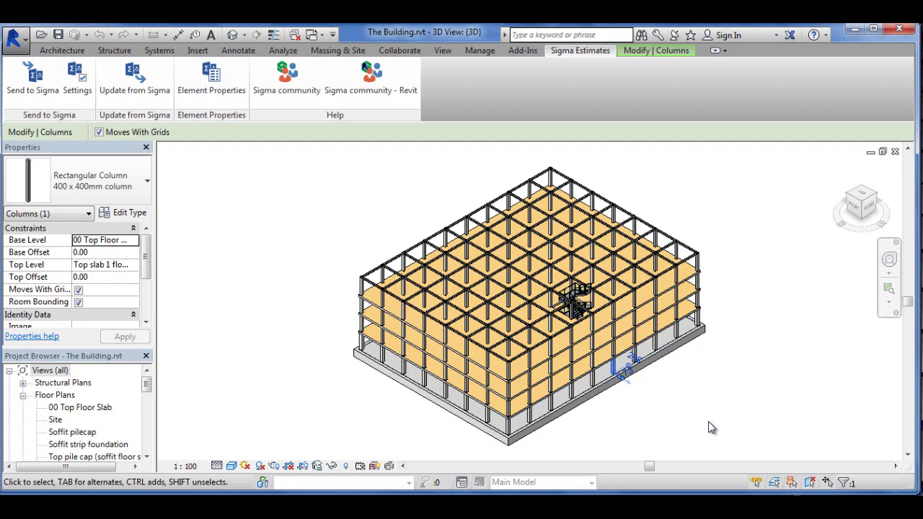
click(696, 271)
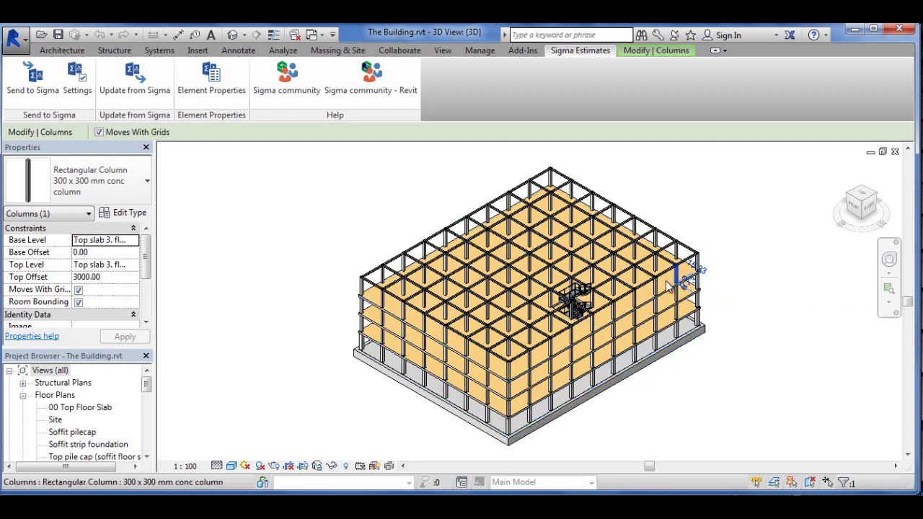
ctrl+click(656, 285)
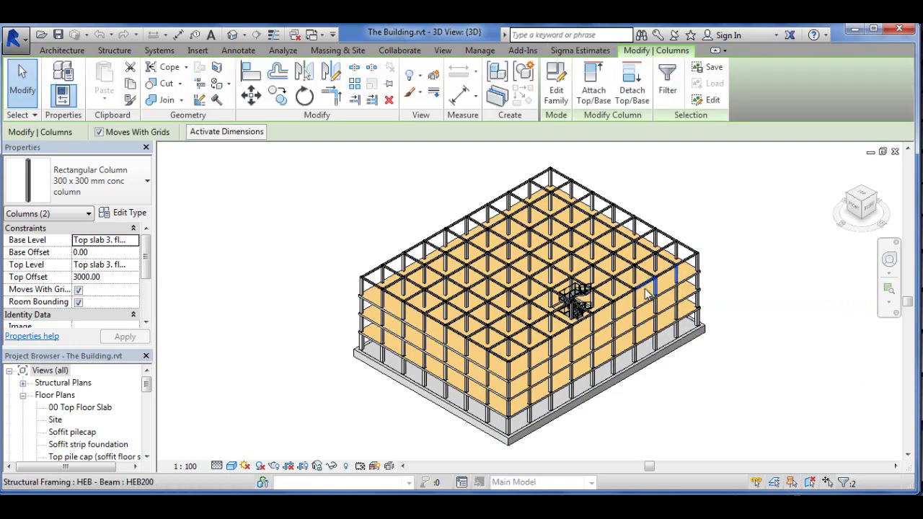
click(525, 70)
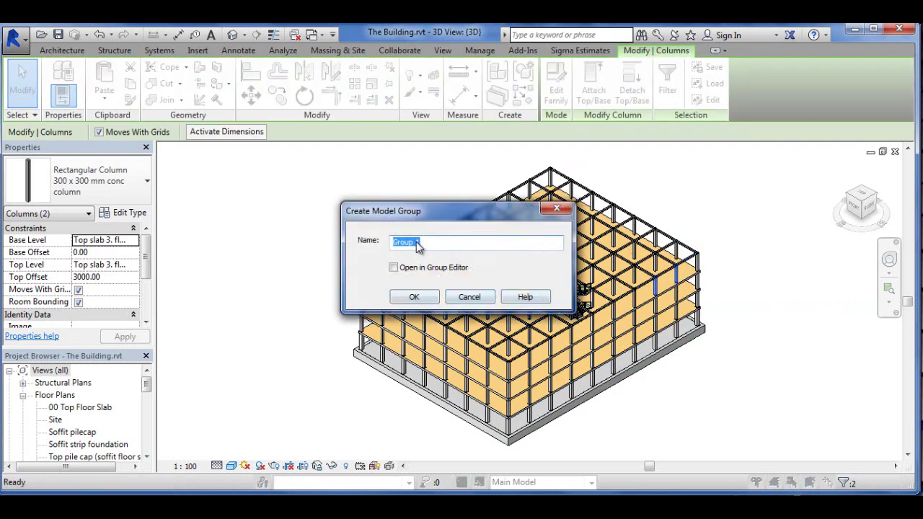
click(416, 297)
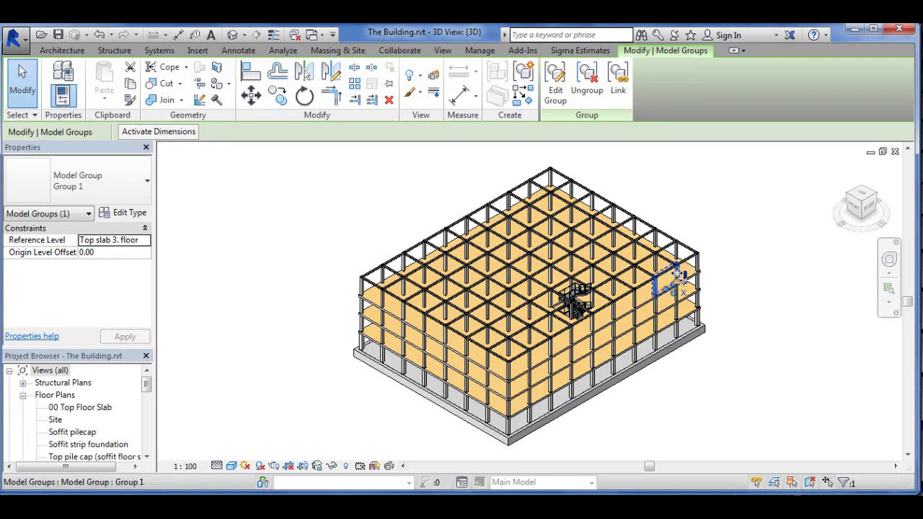
Step: Examine the instance and type parameters of the new column group in the Sigma element properties, without changing anything
click(760, 261)
click(676, 283)
click(581, 51)
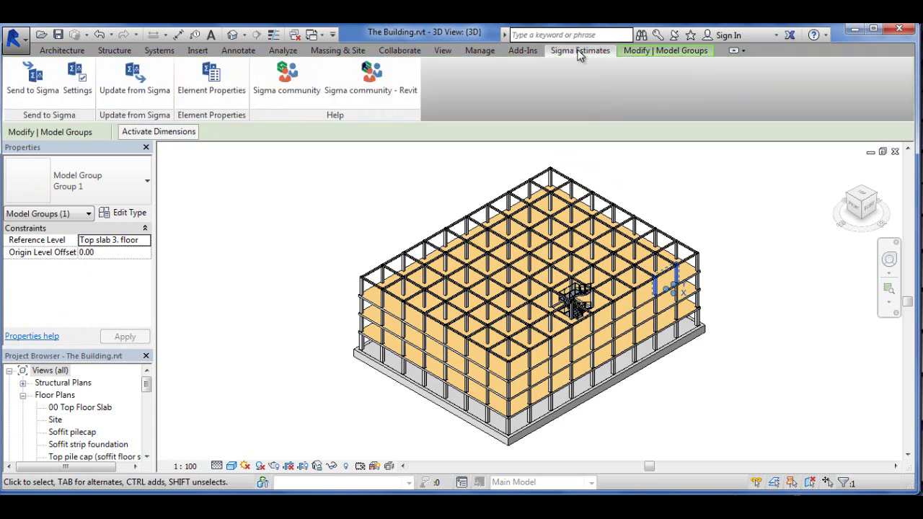
click(208, 90)
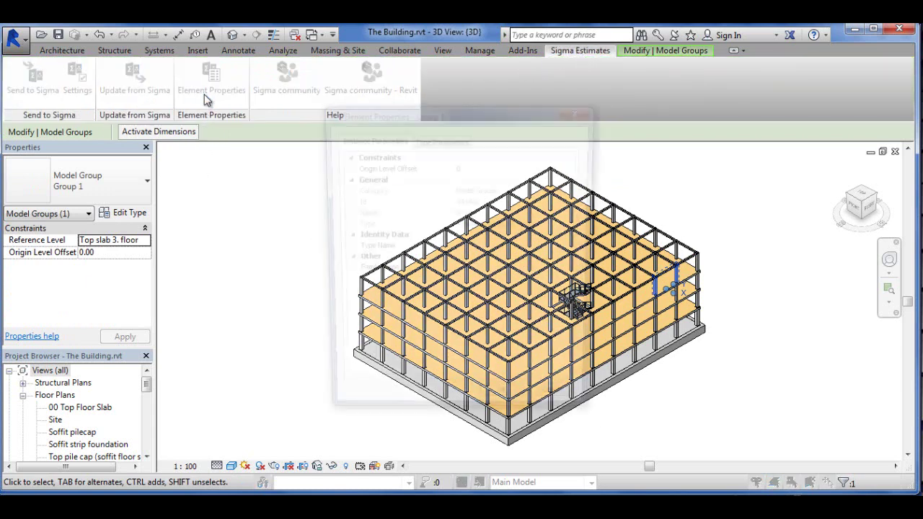
click(441, 139)
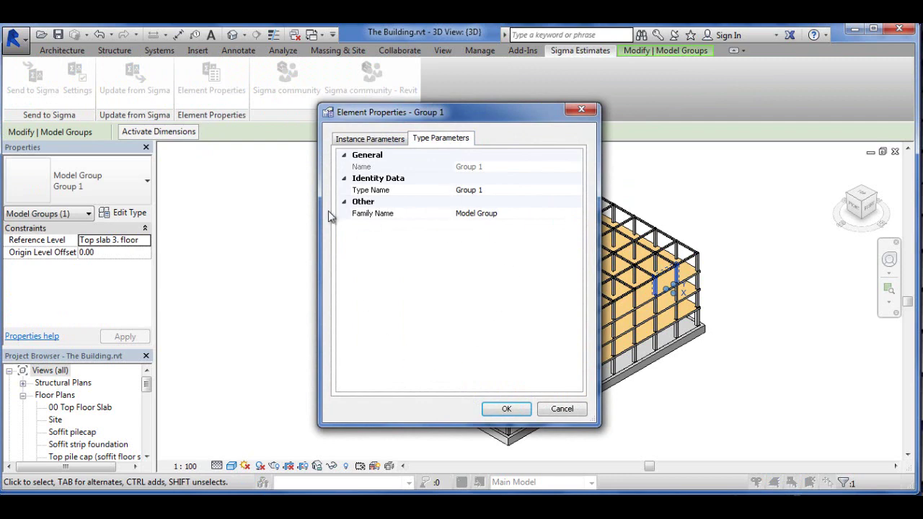
click(368, 140)
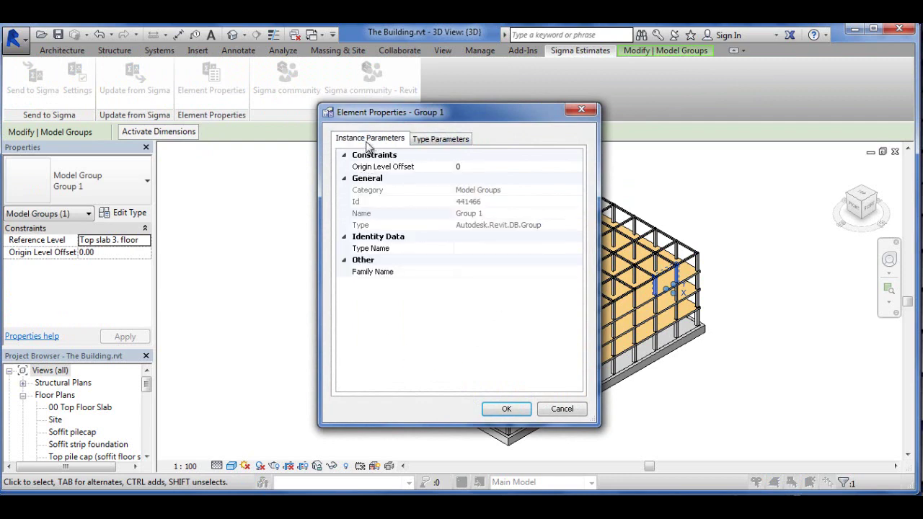
click(444, 140)
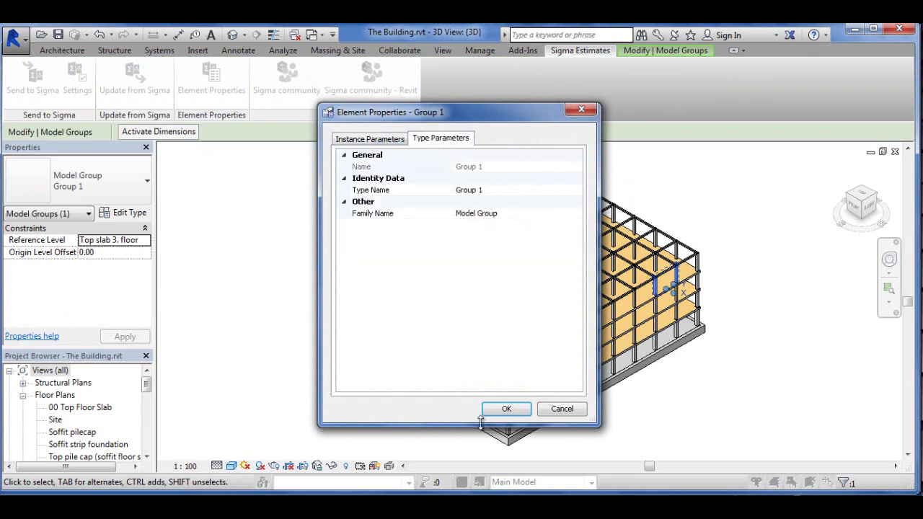
click(556, 416)
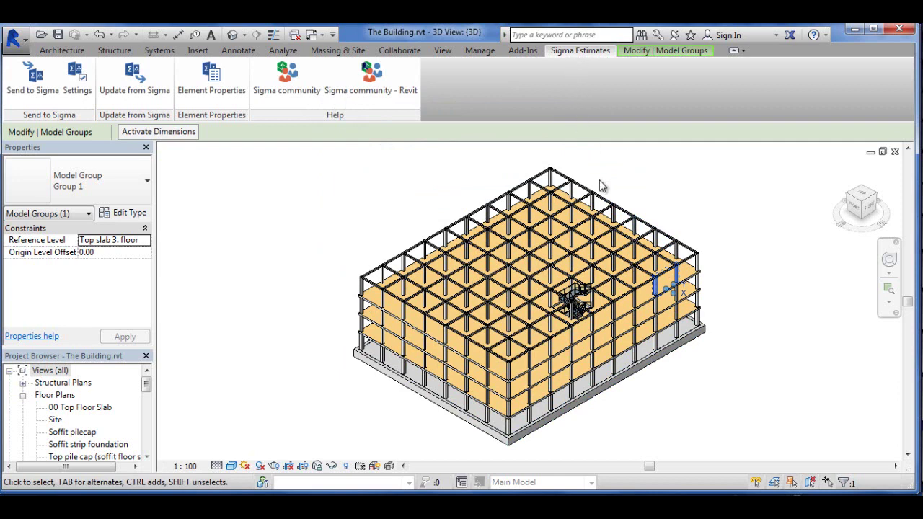
Step: Ungroup the two top-storey columns and clear the selection
click(652, 50)
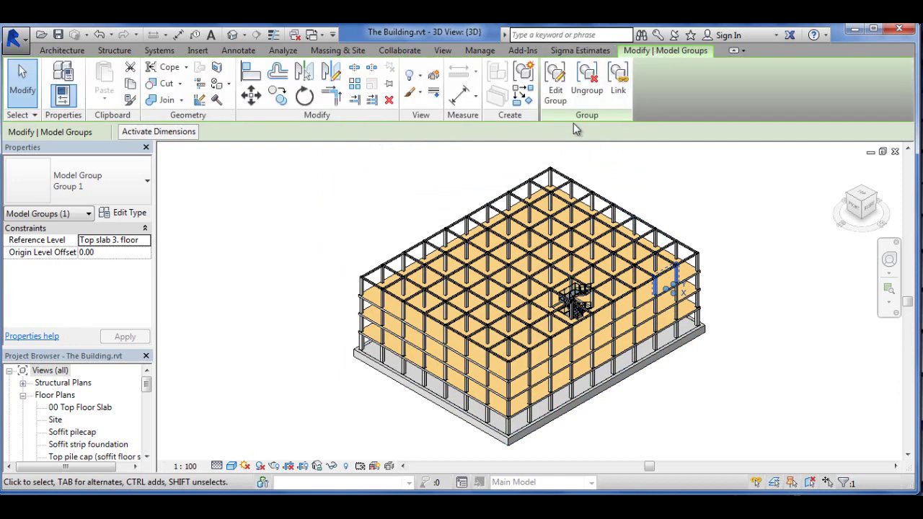
click(590, 85)
click(735, 291)
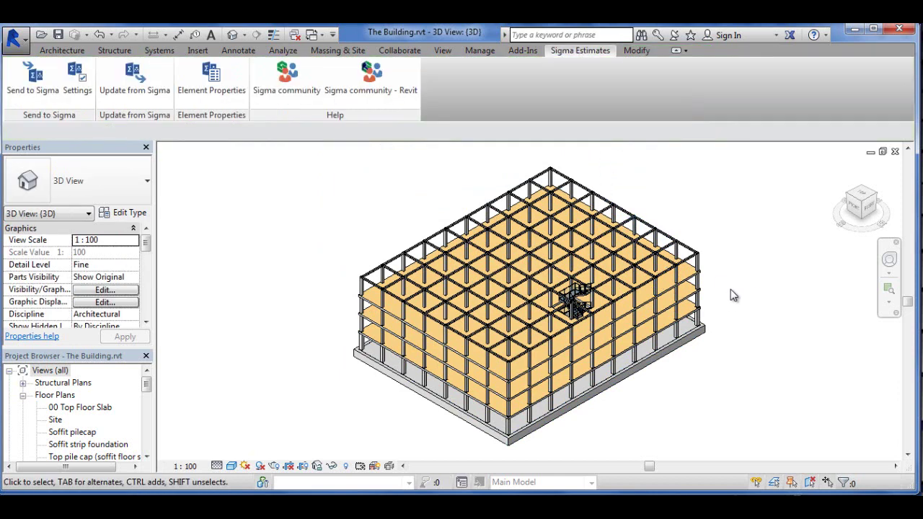
Step: Inspect the Type Code parameter and its value picker for a single 300 x 300 mm concrete column, leaving the properties unchanged
click(681, 287)
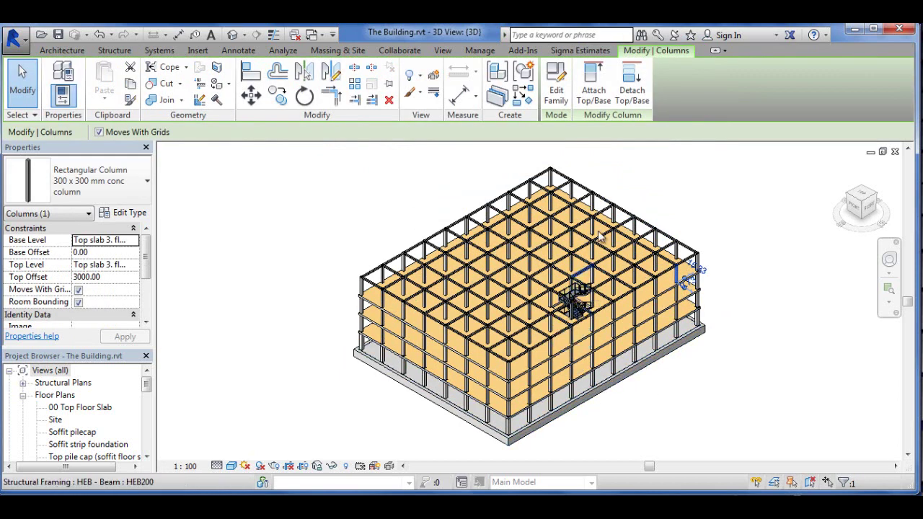
click(581, 50)
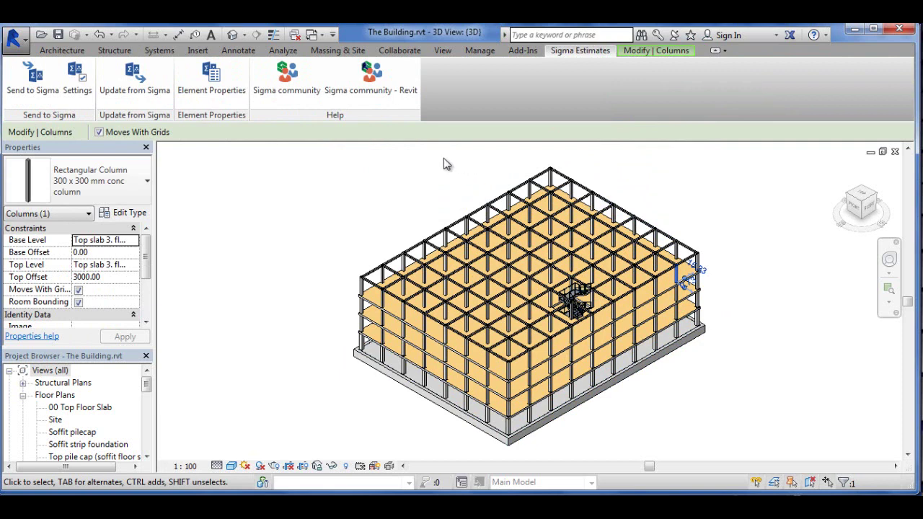
click(211, 79)
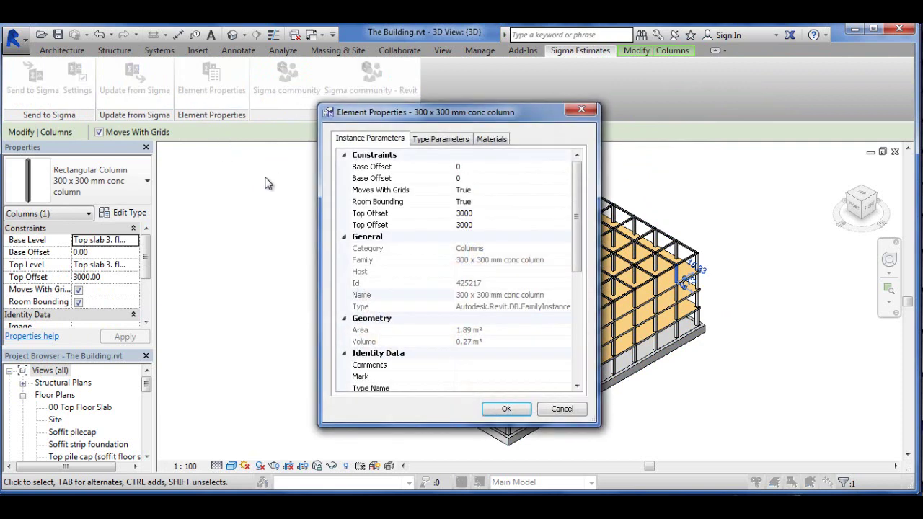
click(461, 142)
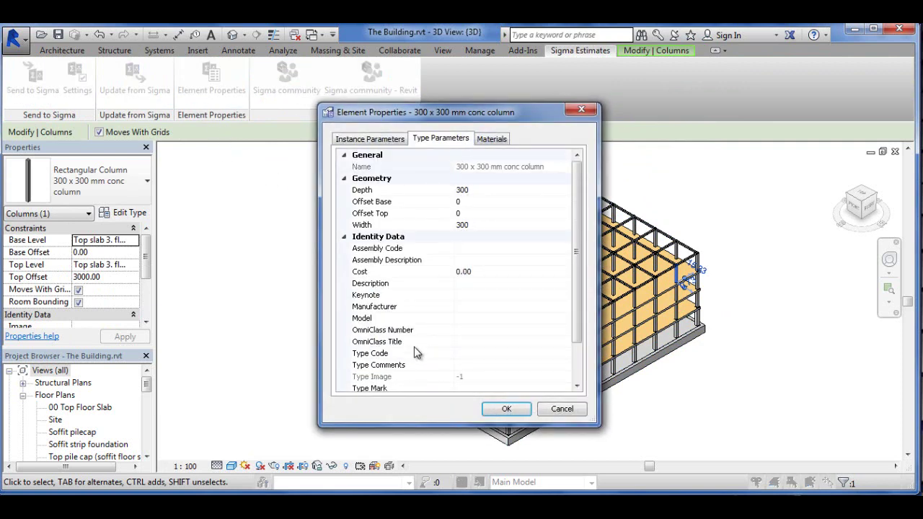
click(512, 355)
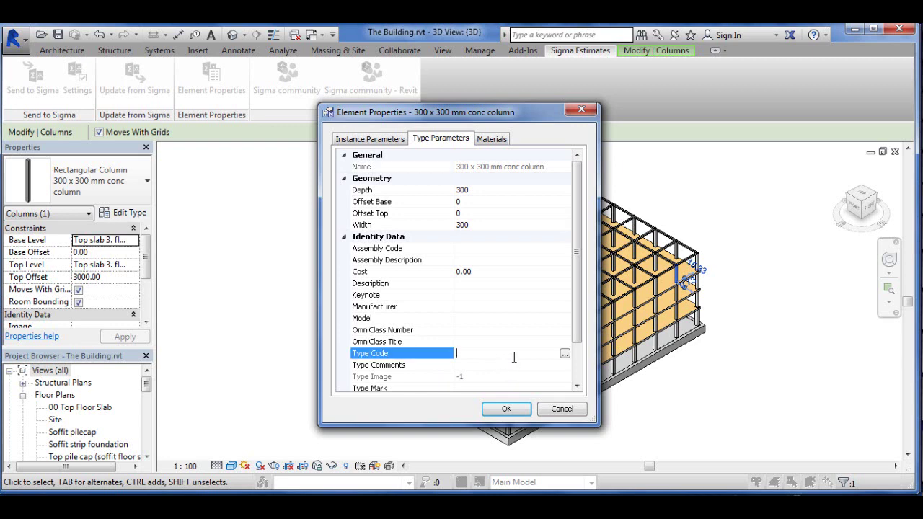
click(565, 355)
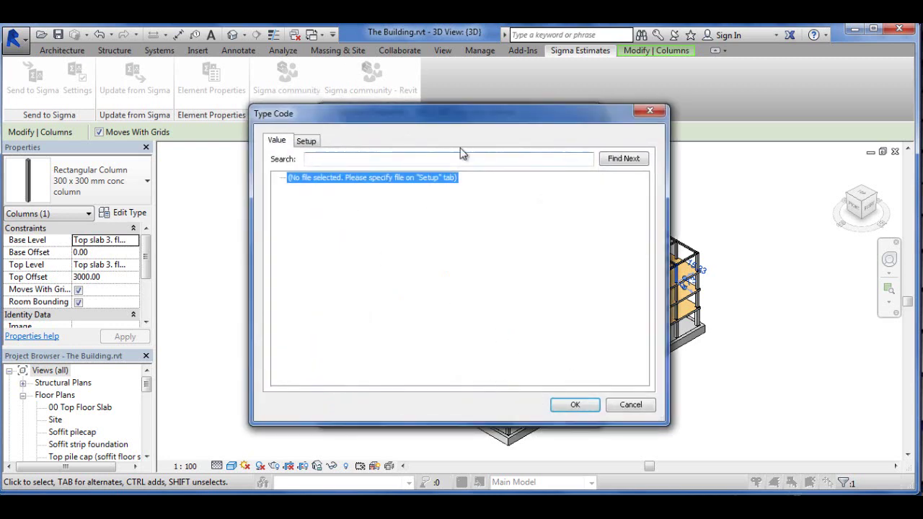
click(631, 405)
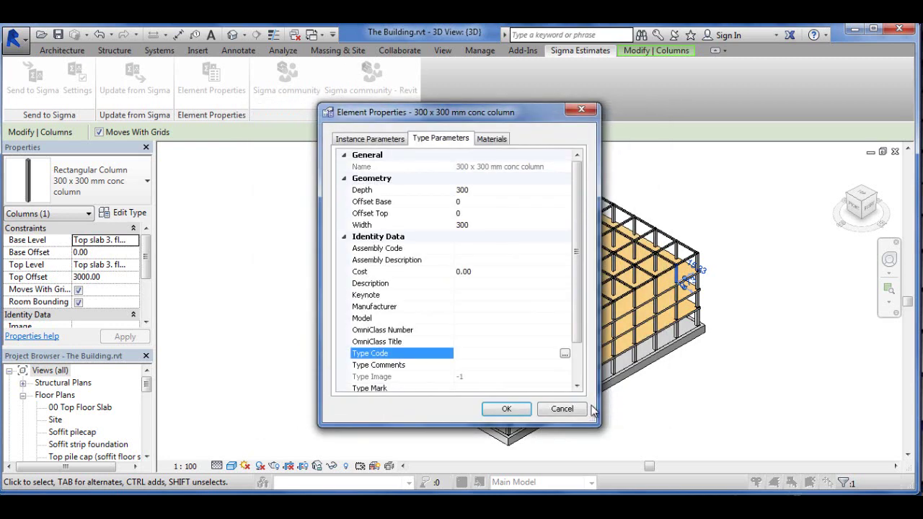
click(564, 408)
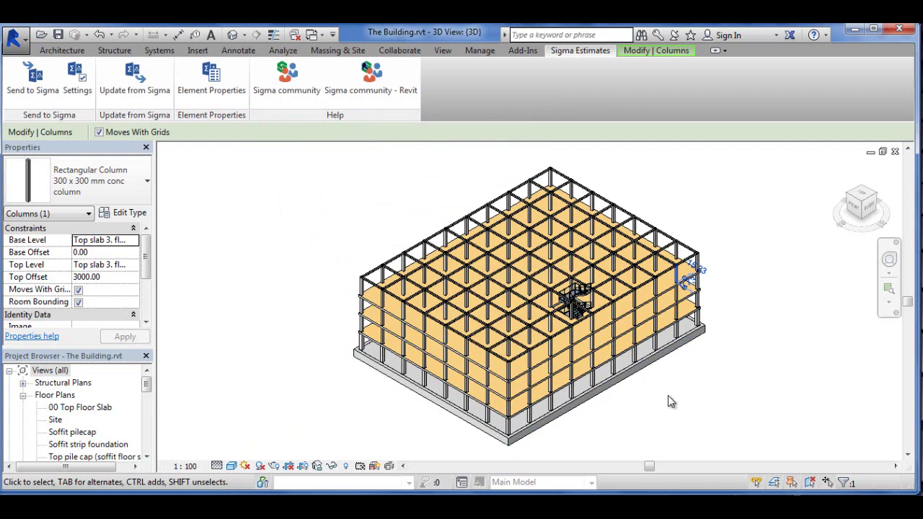
Step: Set Common library.sli as the Sigma source file for the Type Code of a 400 x 400mm ground-floor column
click(686, 331)
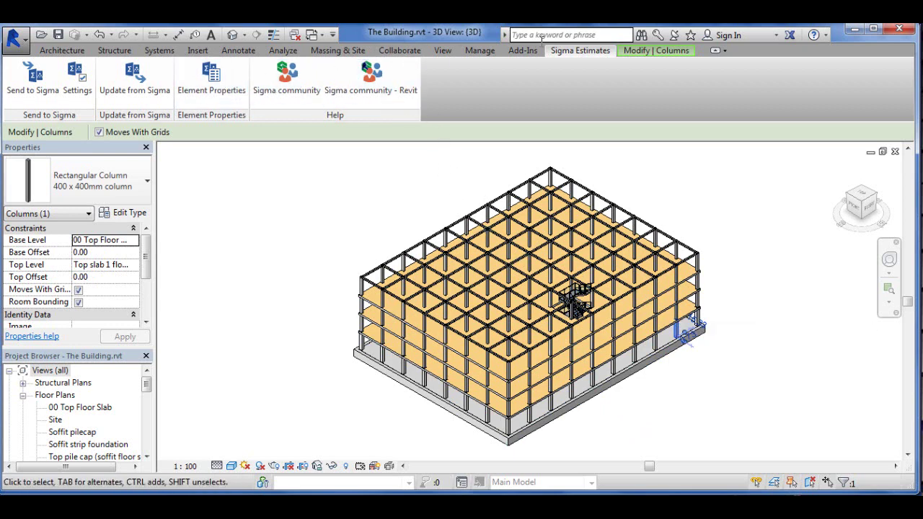
click(221, 97)
click(433, 140)
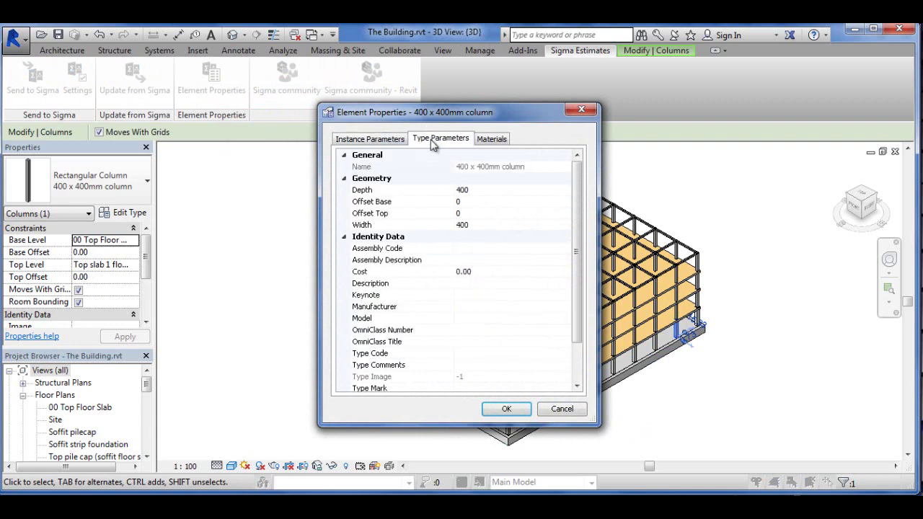
click(543, 355)
click(565, 354)
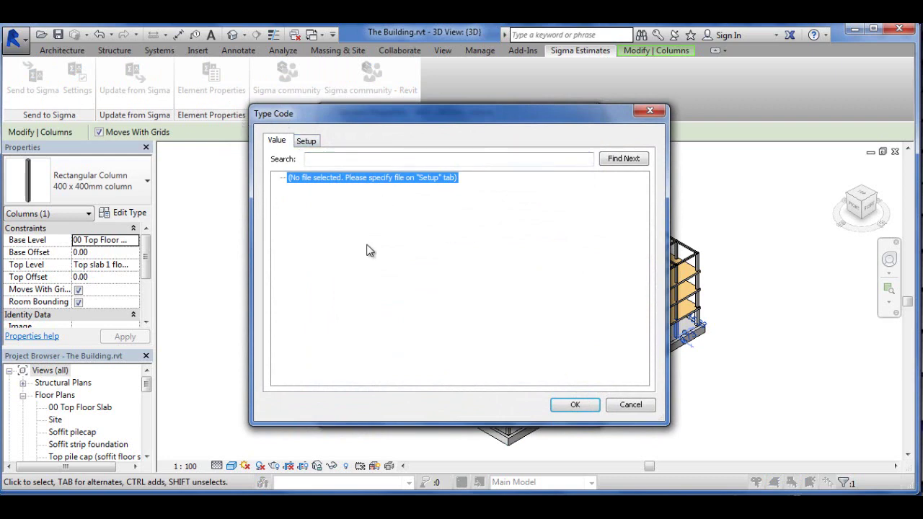
click(306, 142)
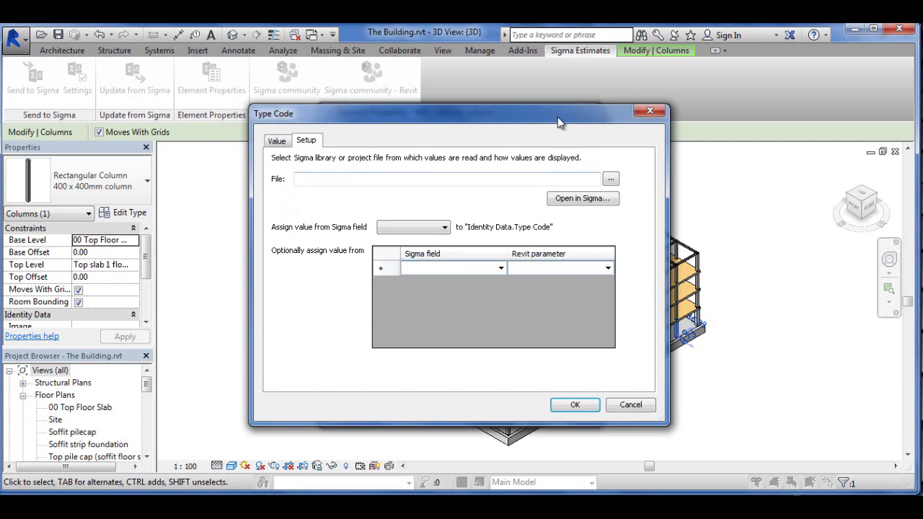
drag(561, 114, 452, 116)
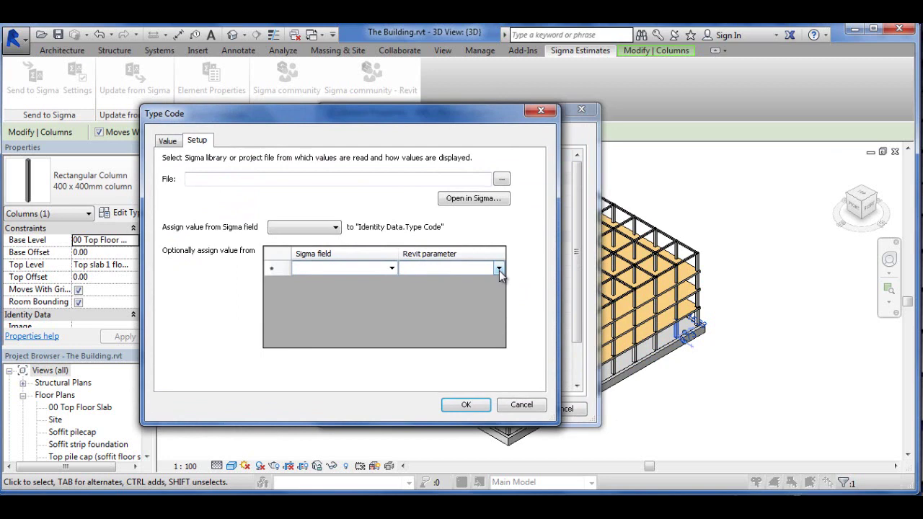
click(502, 180)
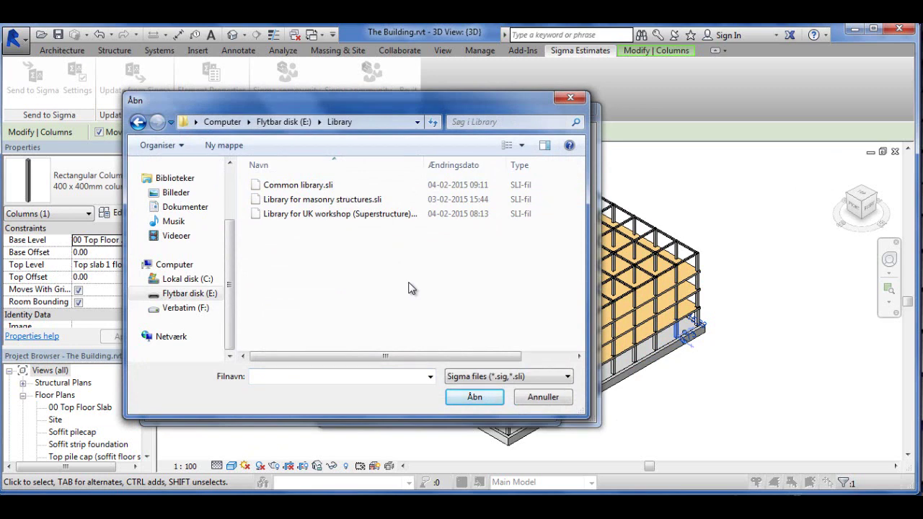
click(306, 185)
click(473, 397)
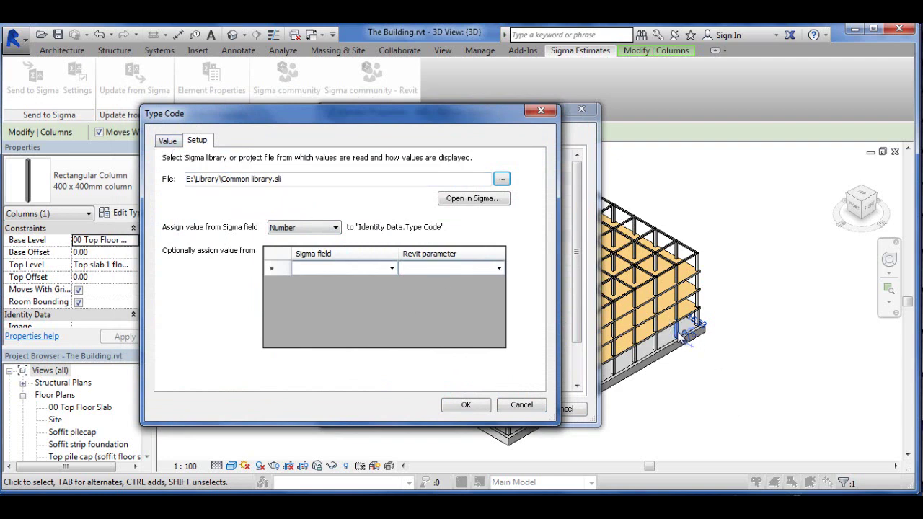
Step: Assign the type code 04.10.80,76 Conc. columns gr floor from the Superstructure library to the 400 x 400mm column and apply it
click(168, 141)
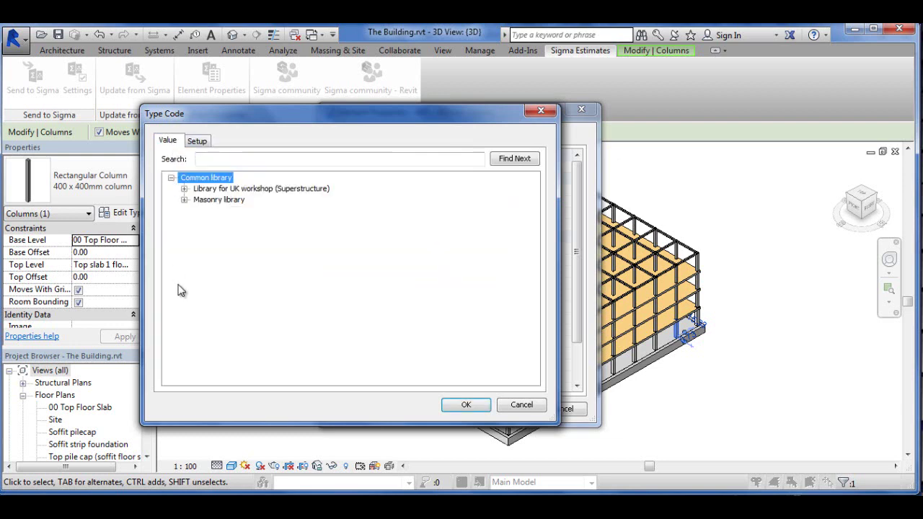
click(185, 189)
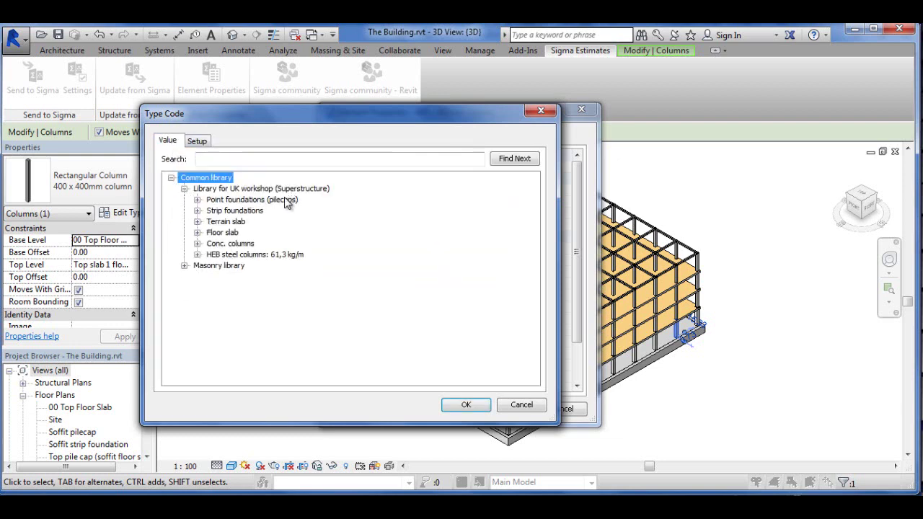
click(197, 244)
click(257, 256)
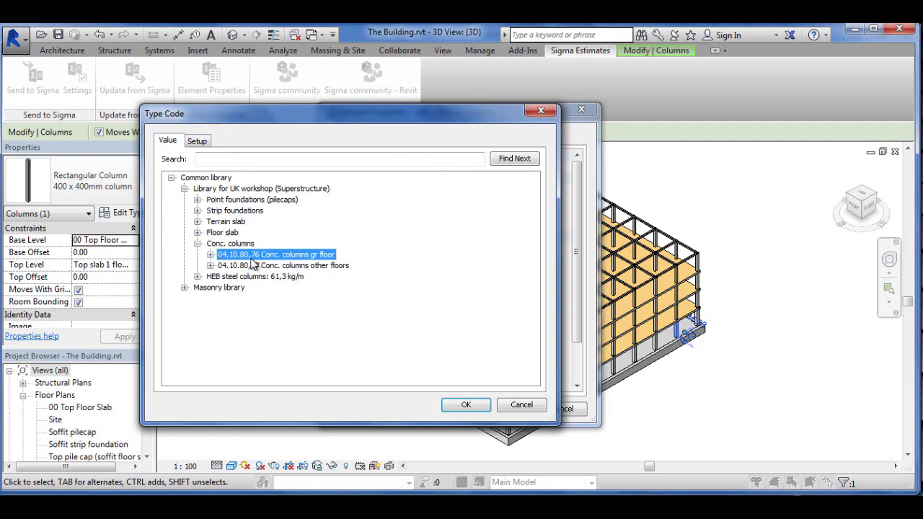
click(468, 405)
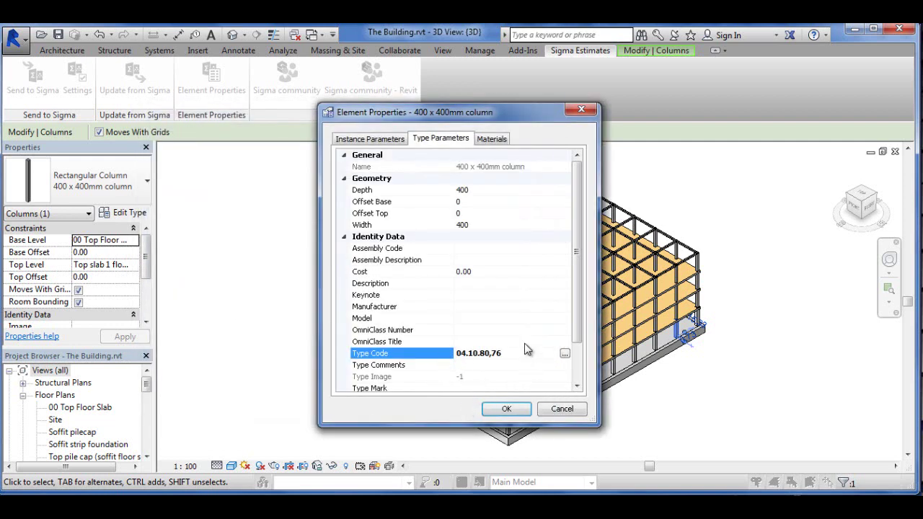
click(508, 411)
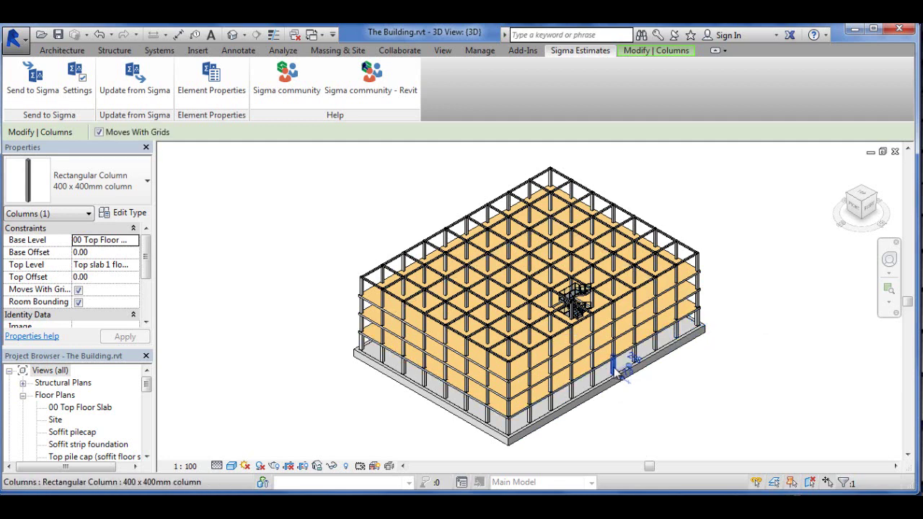
Step: Check the Type Code among the 400 x 400mm column's type parameters, closing without changes and clearing the selection
click(206, 90)
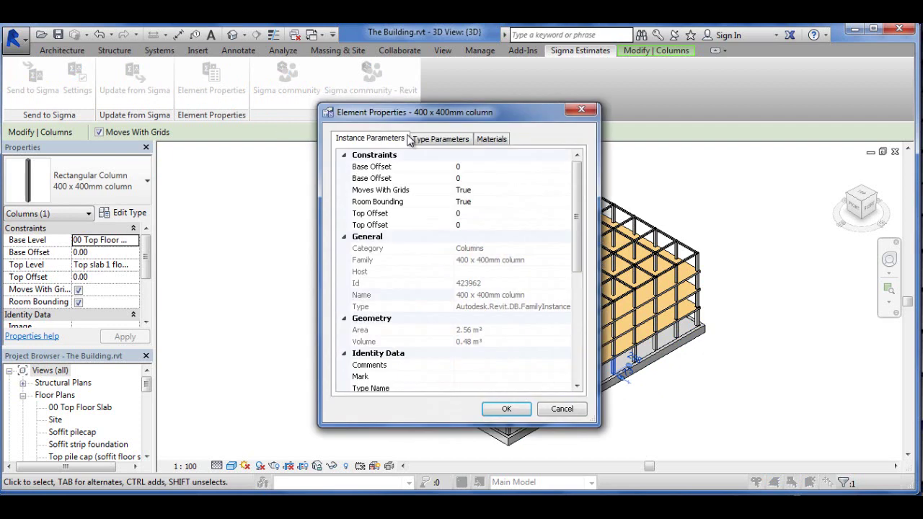
click(433, 140)
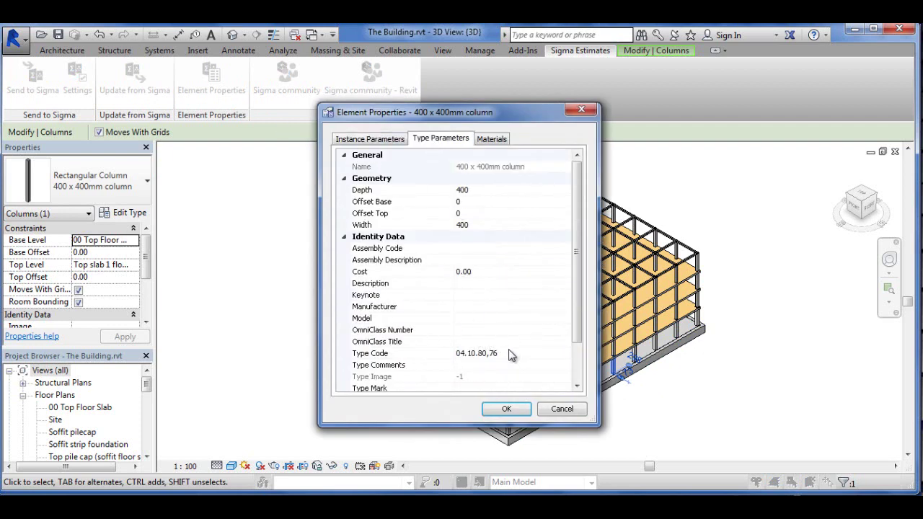
click(563, 409)
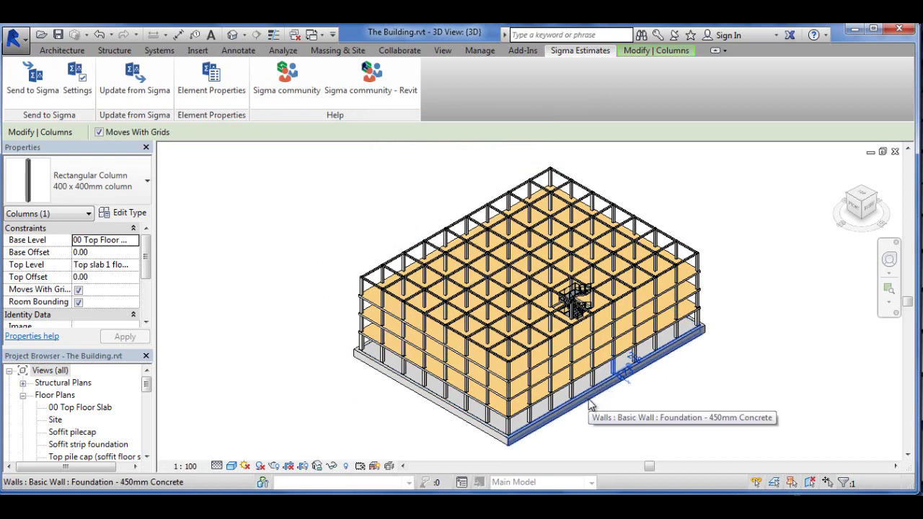
key(Escape)
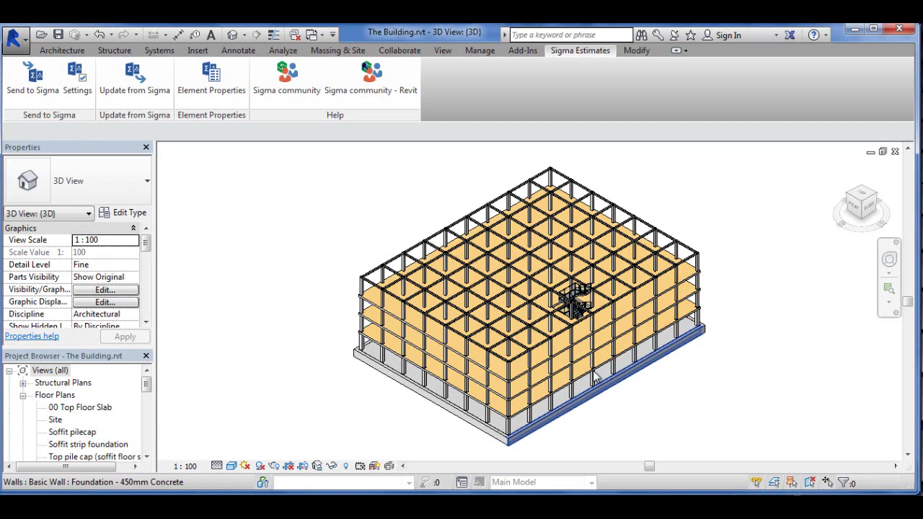
Step: Inspect the type parameters of a Piecap 1000 x 1000 x 800 mm foundation under the building, leaving them unchanged, and deselect it
drag(872, 202, 867, 179)
click(869, 202)
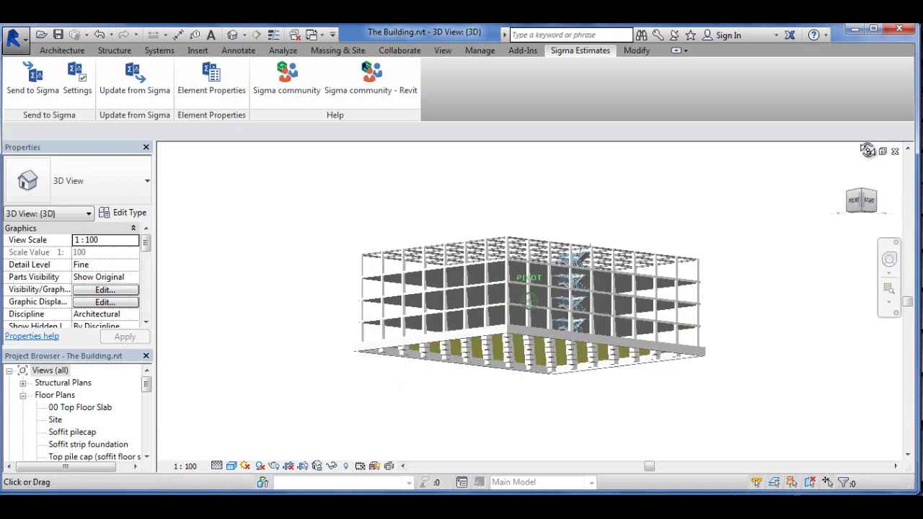
click(871, 203)
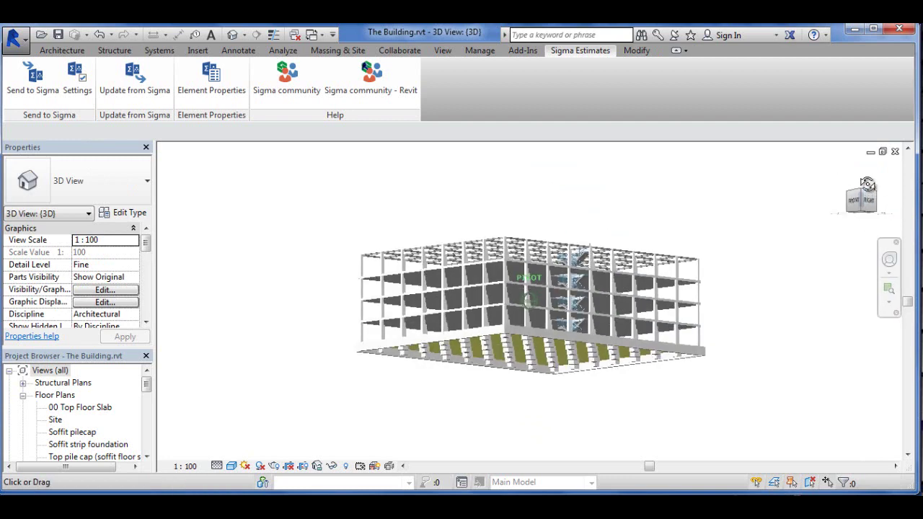
click(618, 329)
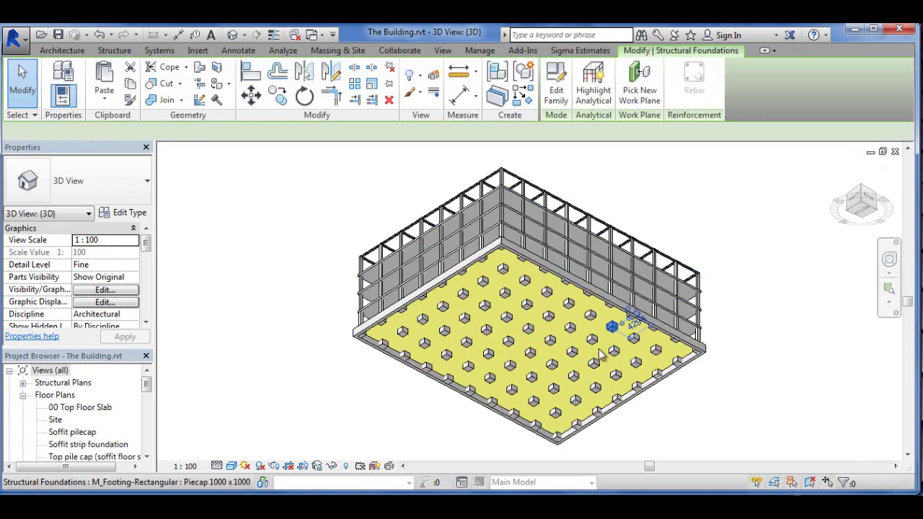
click(595, 52)
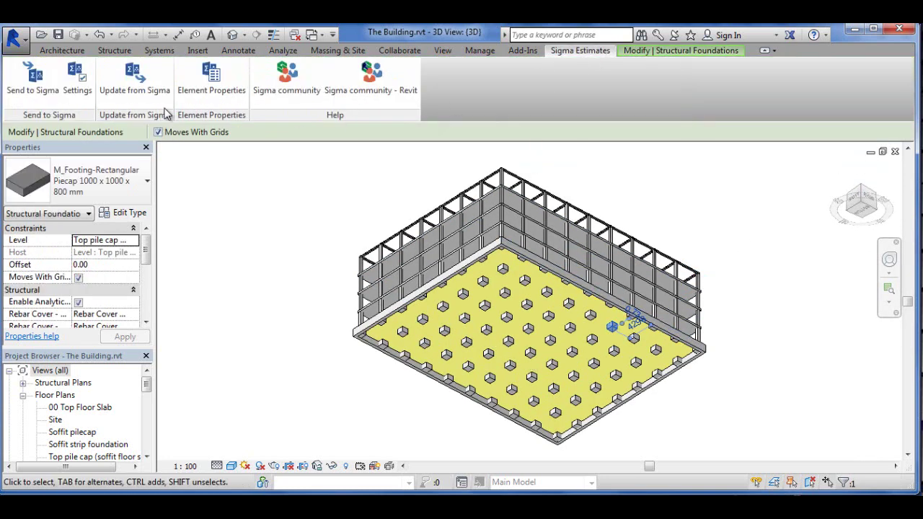
click(202, 88)
click(424, 142)
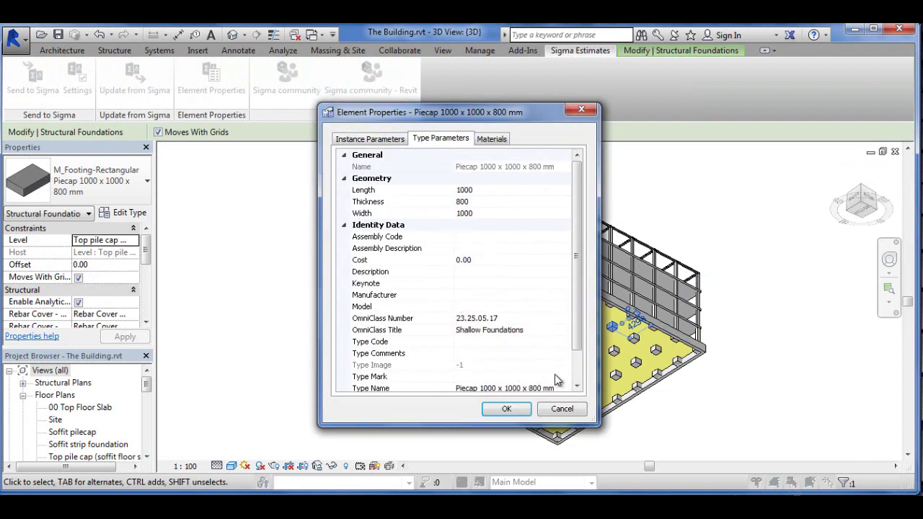
click(564, 413)
drag(869, 202, 807, 253)
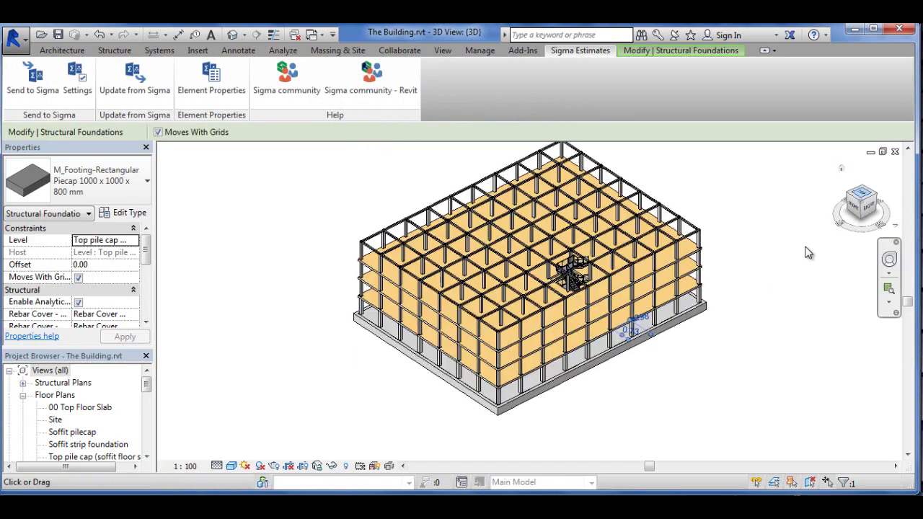
click(703, 356)
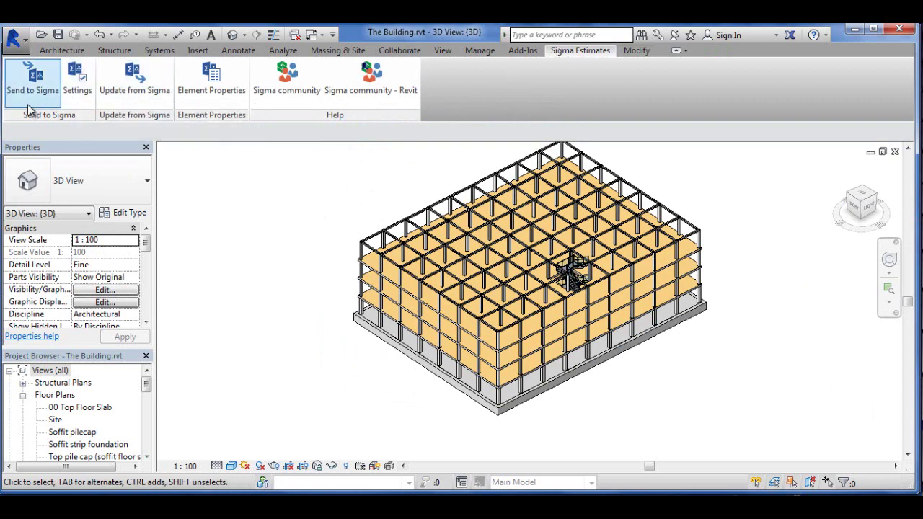
Step: Open the Sigma export settings and bring up the configuration of which elements to export
click(78, 94)
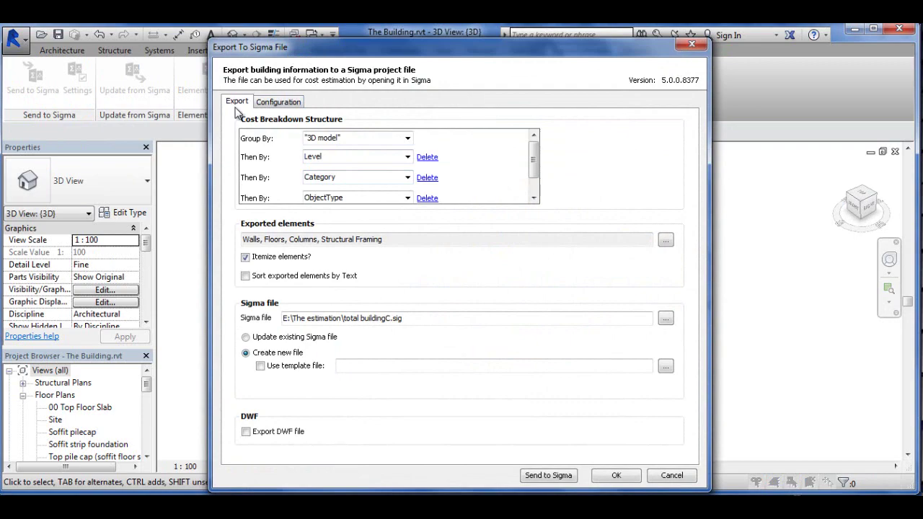
drag(432, 54, 296, 69)
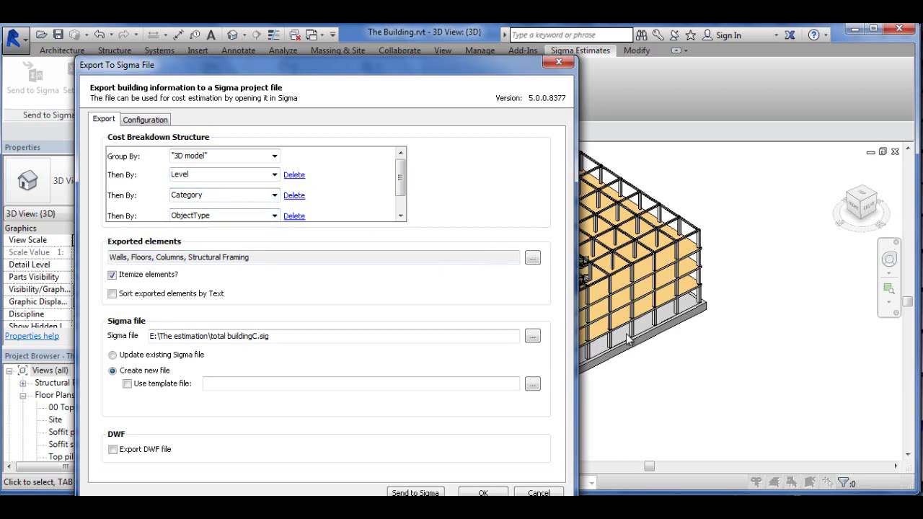
click(532, 260)
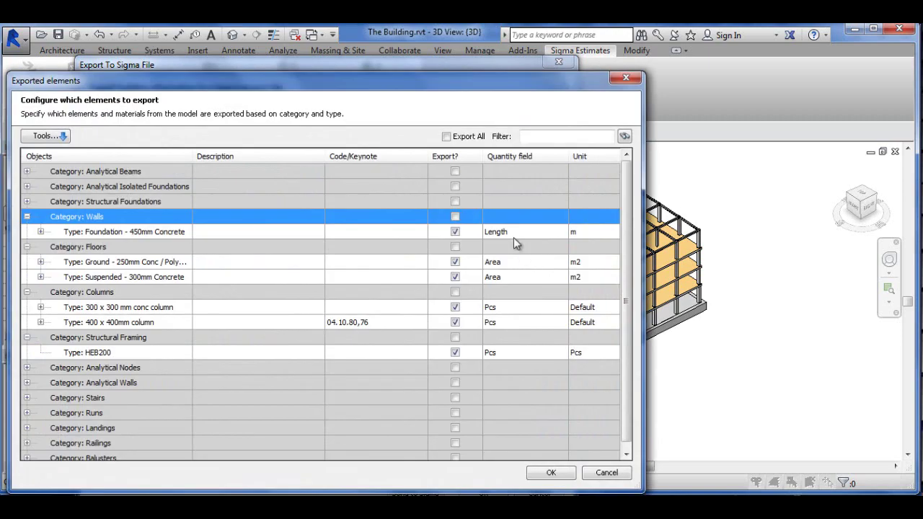
drag(432, 90, 411, 87)
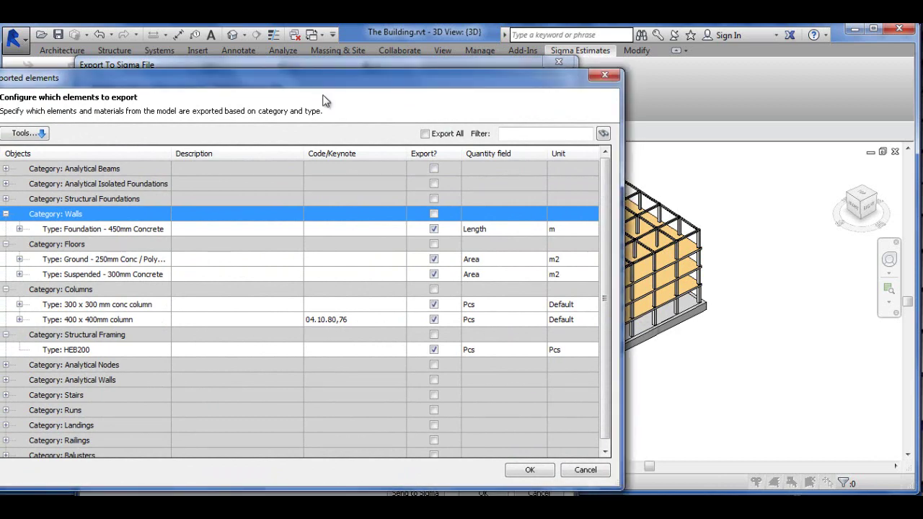
drag(319, 85, 390, 75)
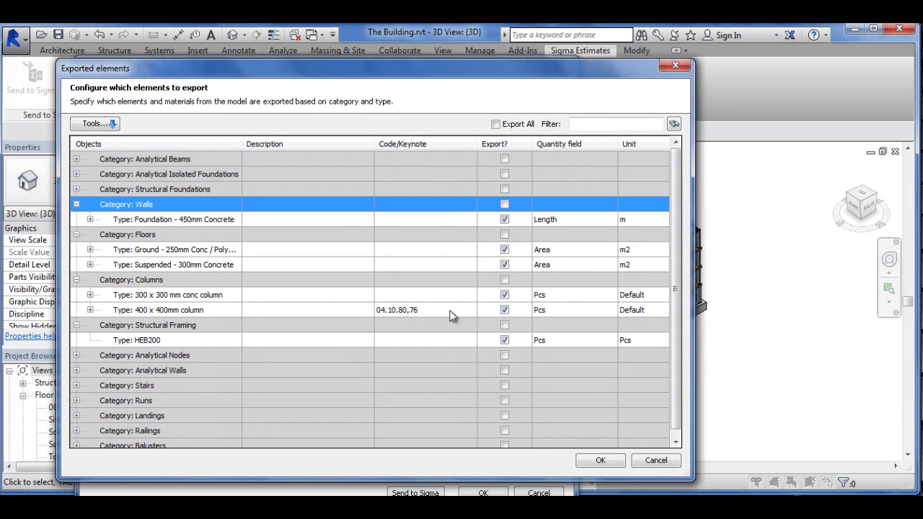
Step: Exclude the 300 x 300 mm conc column, both floor types, the Foundation - 450mm Concrete wall and the HEB200 framing from the export
click(504, 295)
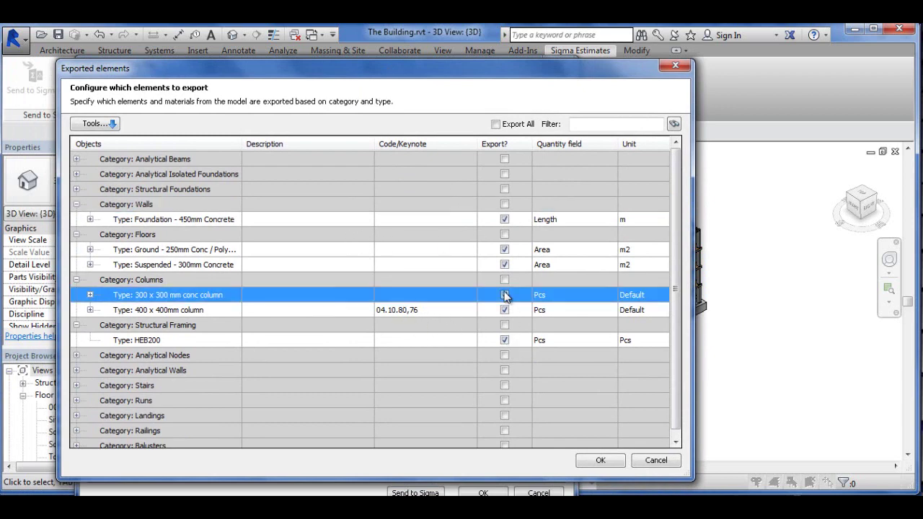
click(504, 265)
click(504, 250)
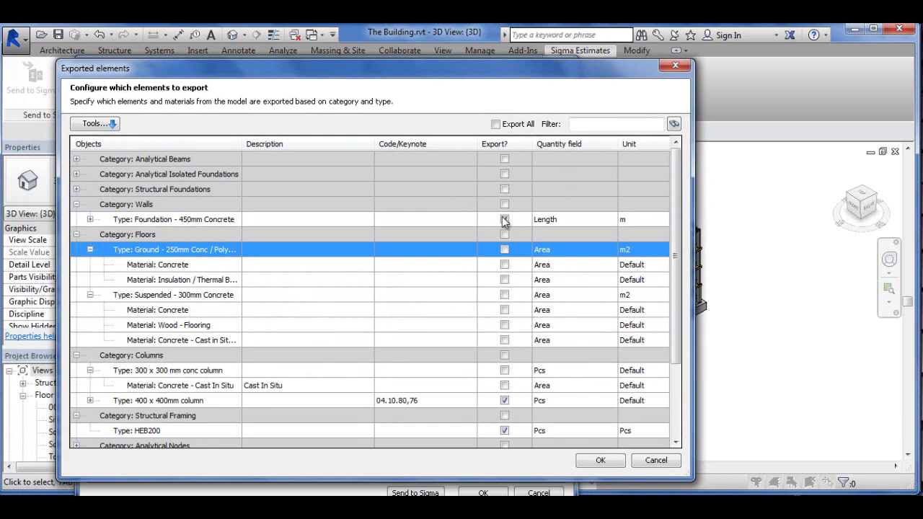
click(505, 219)
scroll(473, 366, down, 2)
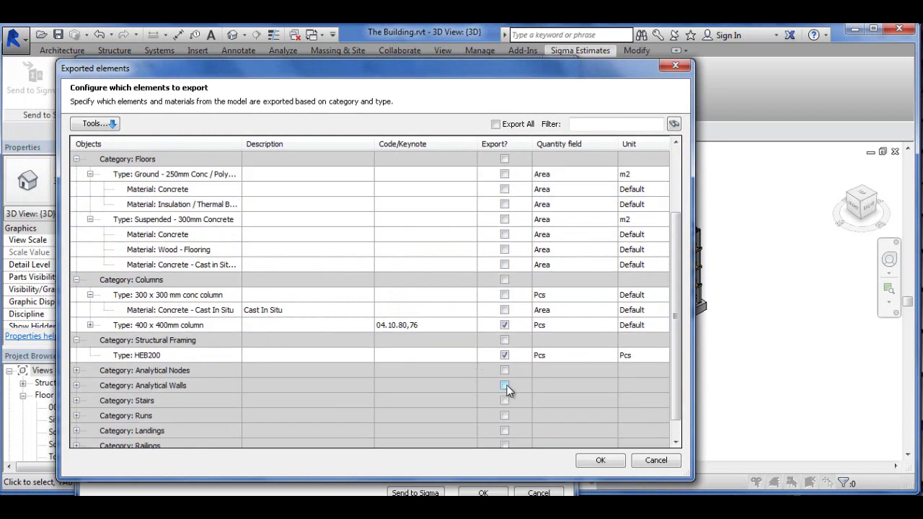
click(504, 355)
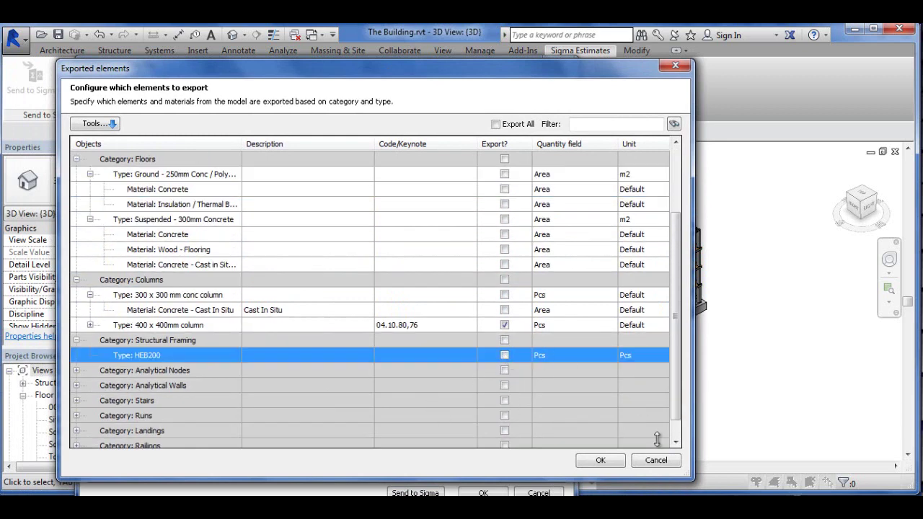
Step: Expand the Analytical Beams, Analytical Isolated Foundations and Structural Foundations categories and review which types are marked for export
scroll(496, 350, up, 2)
scroll(496, 349, down, 2)
scroll(496, 349, up, 2)
click(76, 159)
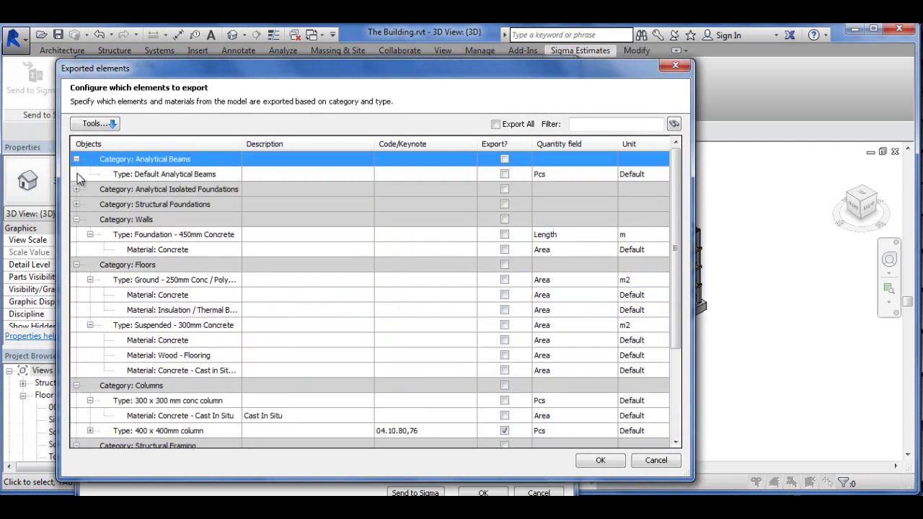
click(75, 188)
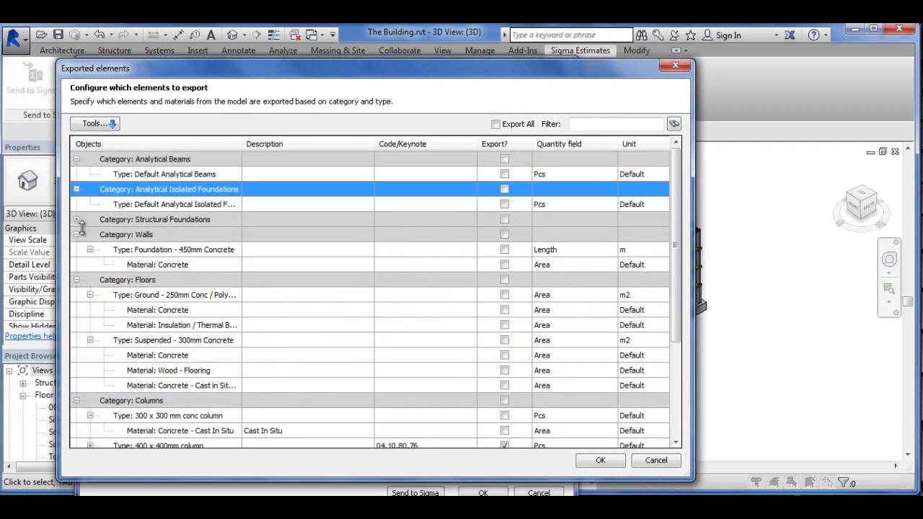
click(76, 219)
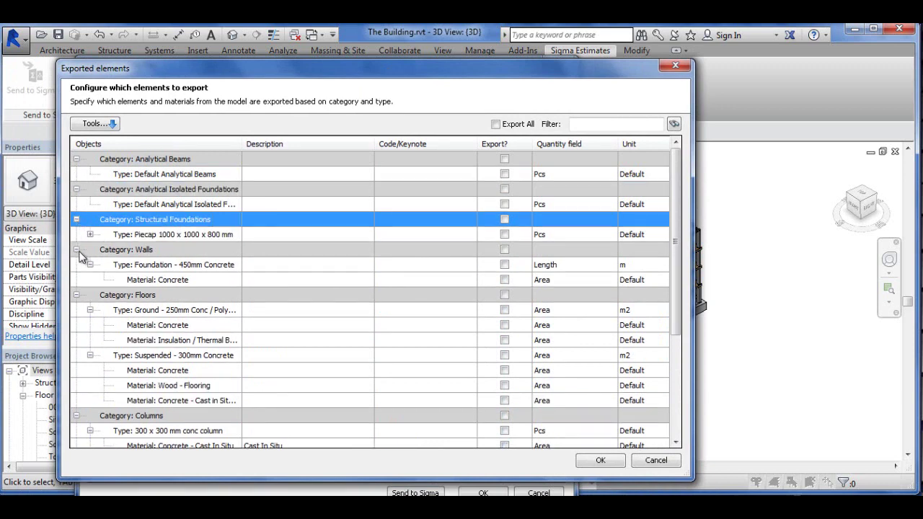
scroll(253, 287, down, 3)
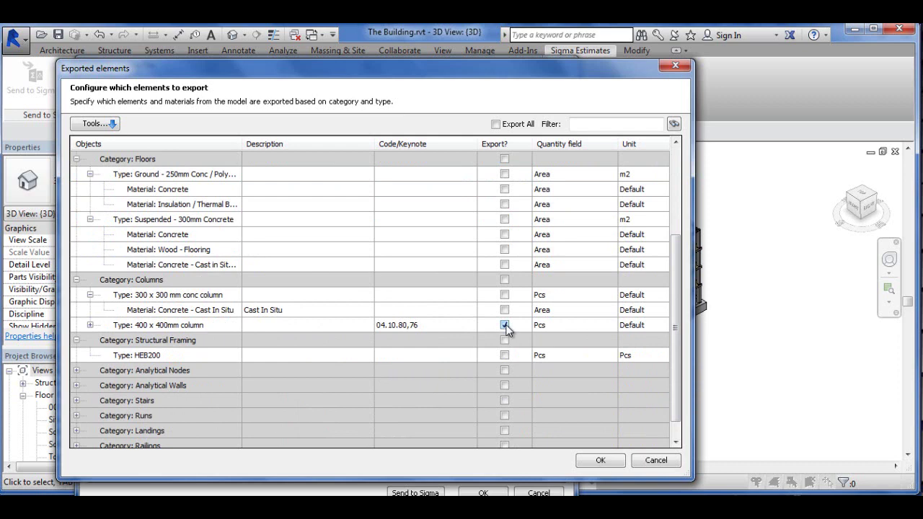
scroll(443, 301, up, 3)
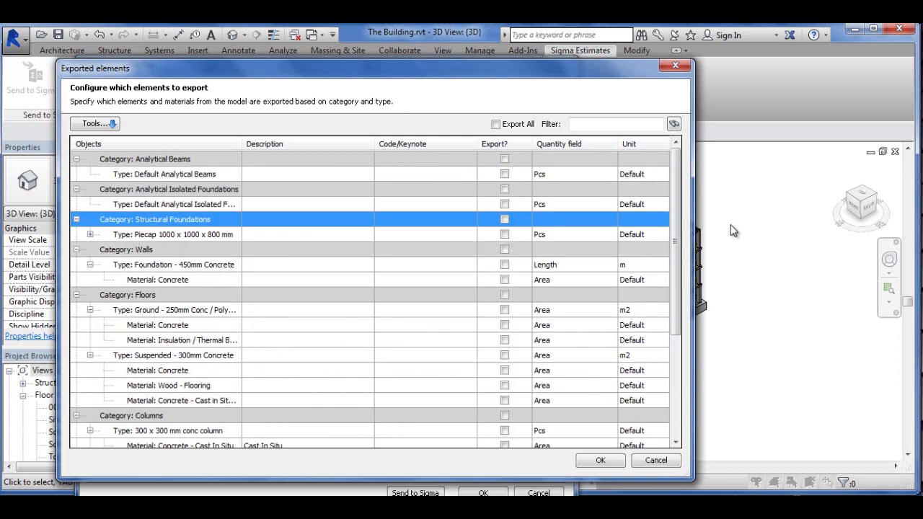
Step: Assign code (12)21.05,02 Pile-cap of concrete from the Superstructure library to the Piecap 1000 x 1000 x 800 mm type and include it in the export
drag(603, 72, 486, 83)
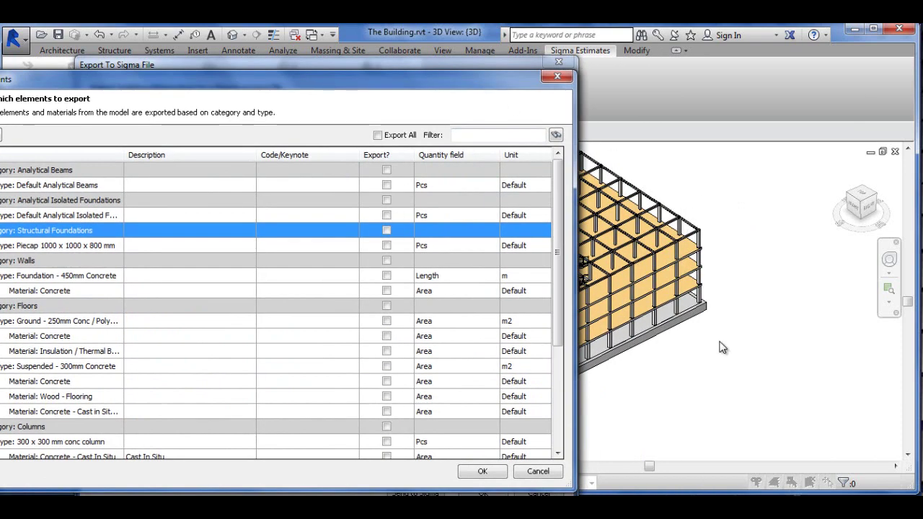
drag(390, 84, 623, 73)
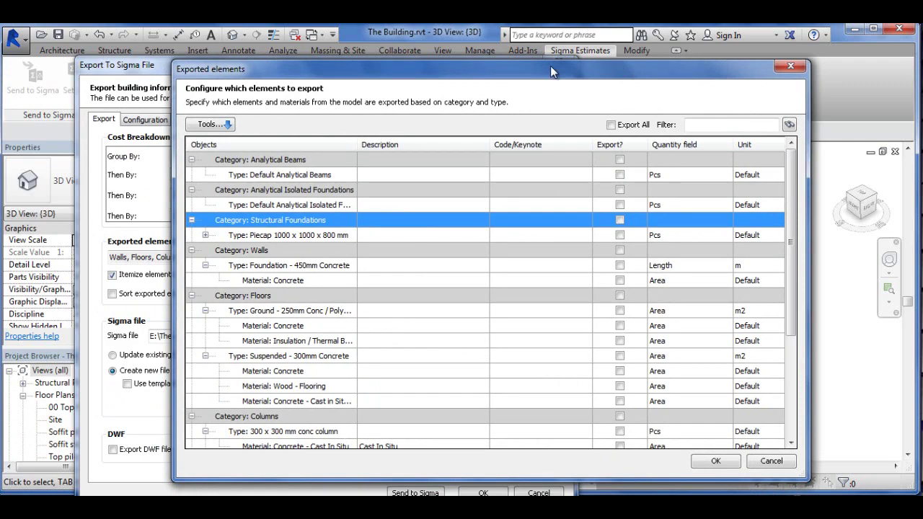
drag(572, 71, 531, 57)
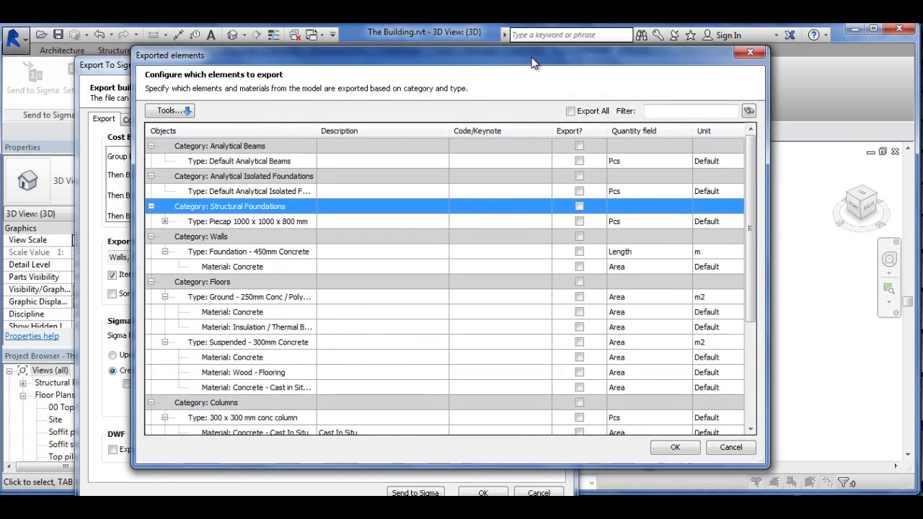
click(546, 225)
click(546, 222)
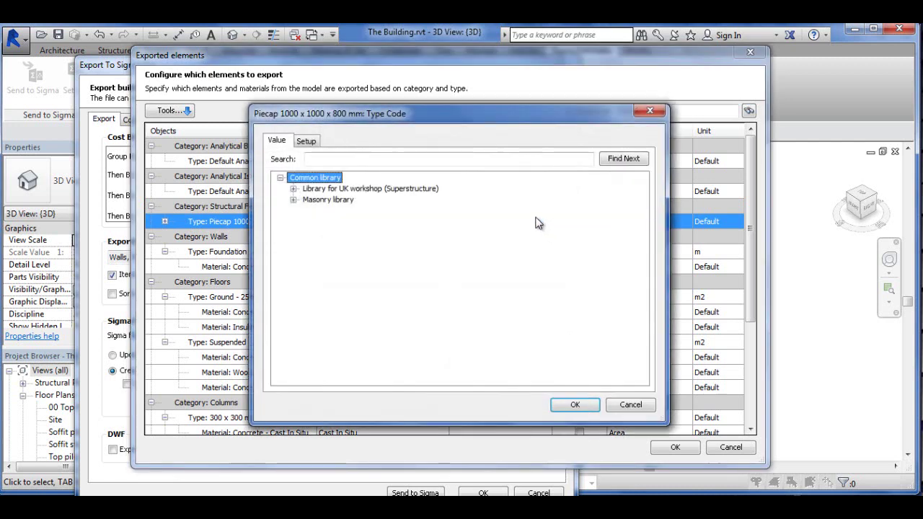
click(306, 141)
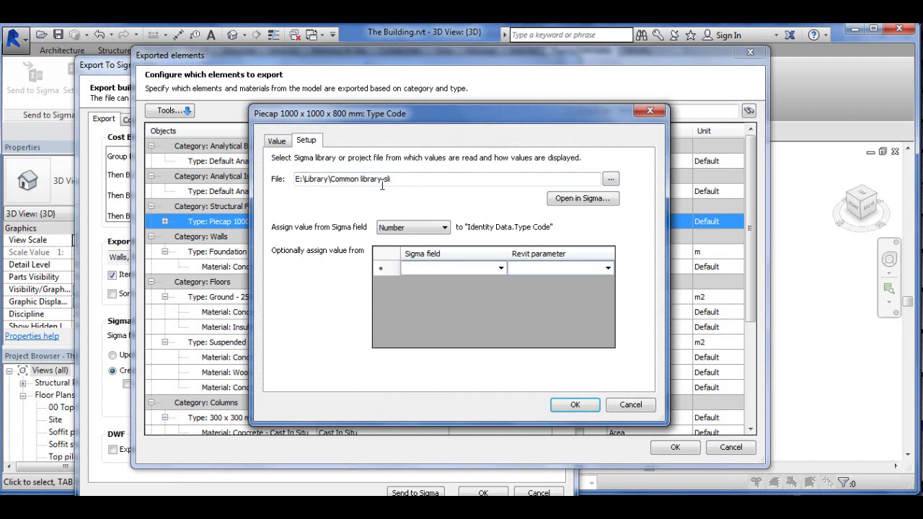
click(284, 144)
click(293, 189)
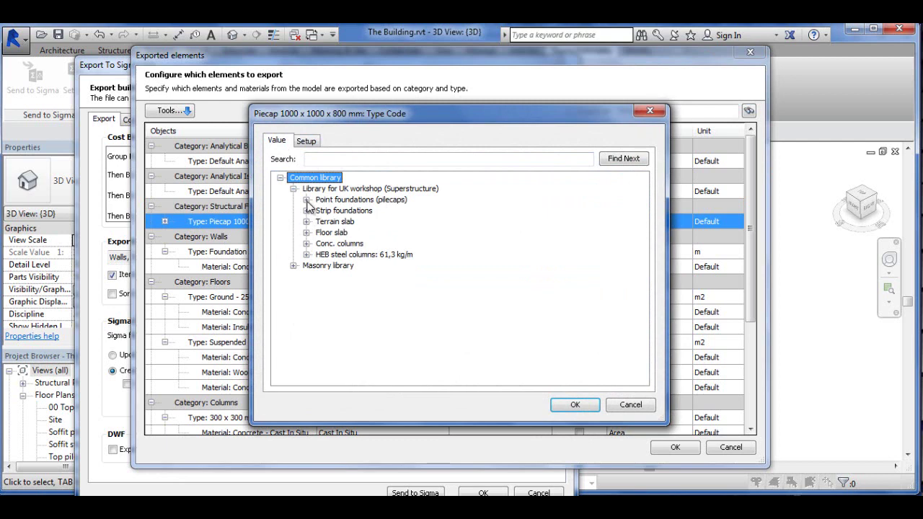
click(307, 199)
click(347, 210)
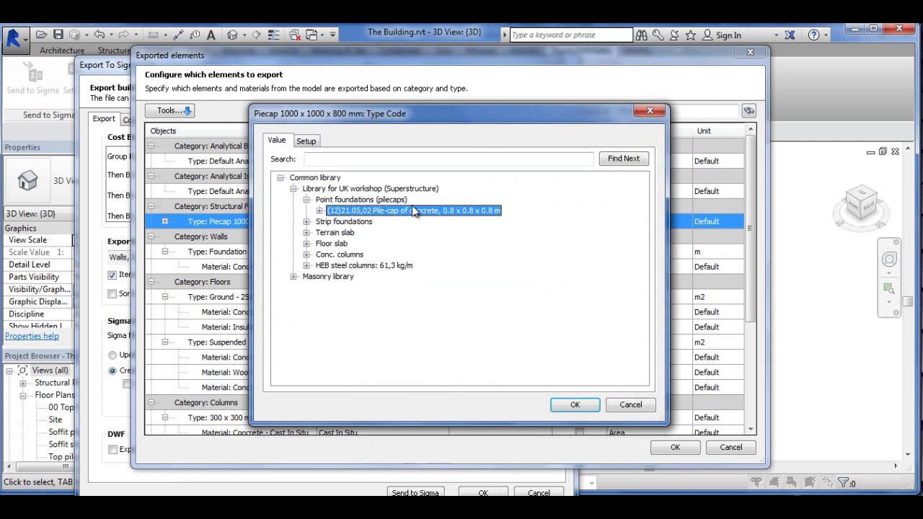
click(596, 408)
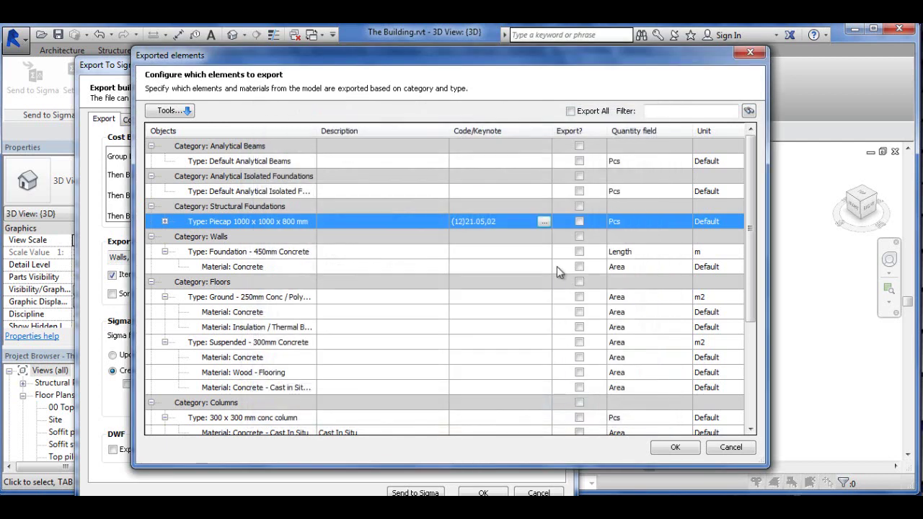
click(579, 223)
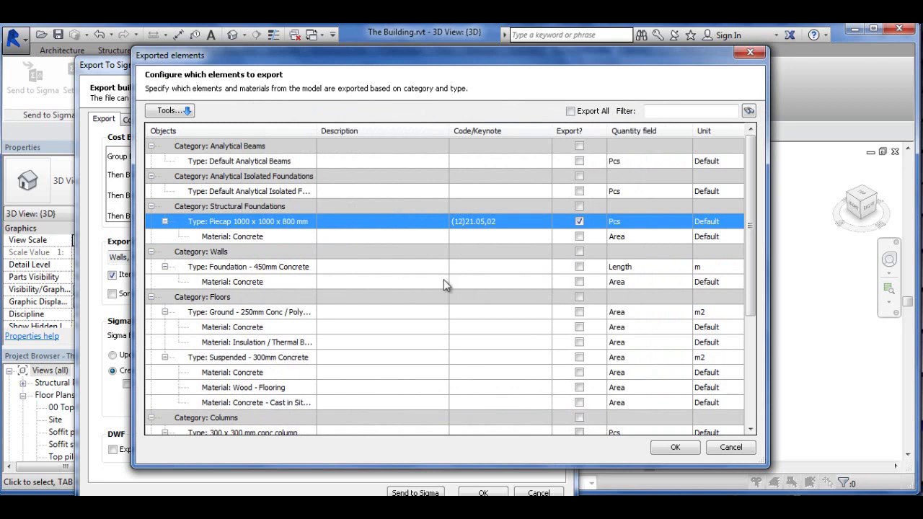
Step: Assign code (12)11.05,01 Foundation of concrete from the Superstructure strip foundations to the Foundation - 450mm Concrete wall and include it in the export
click(546, 269)
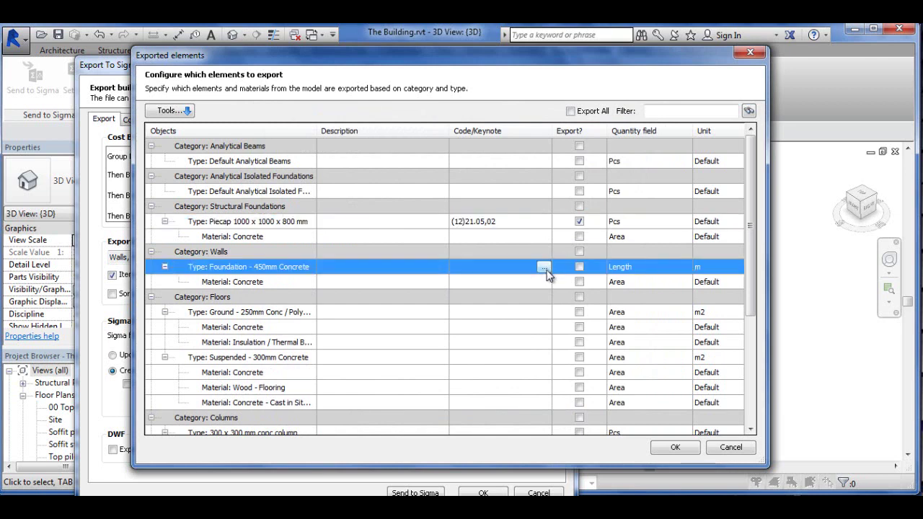
click(544, 268)
click(303, 140)
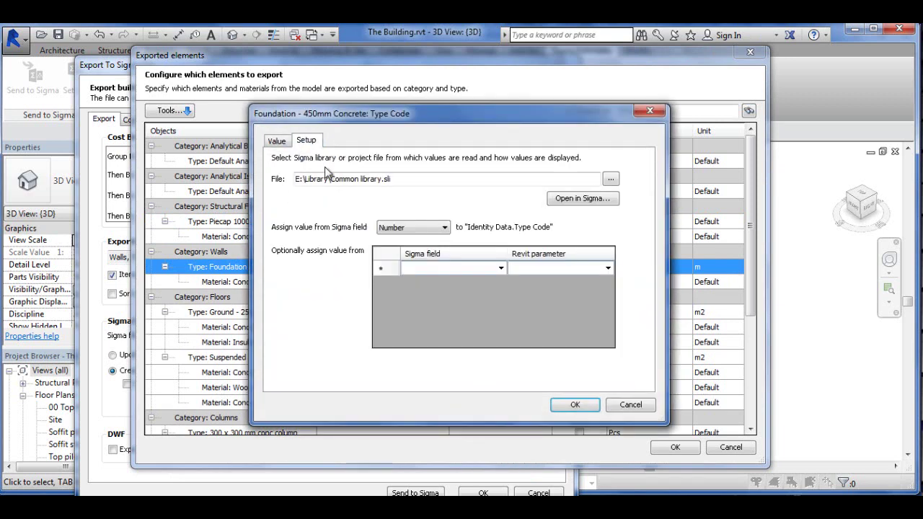
click(279, 141)
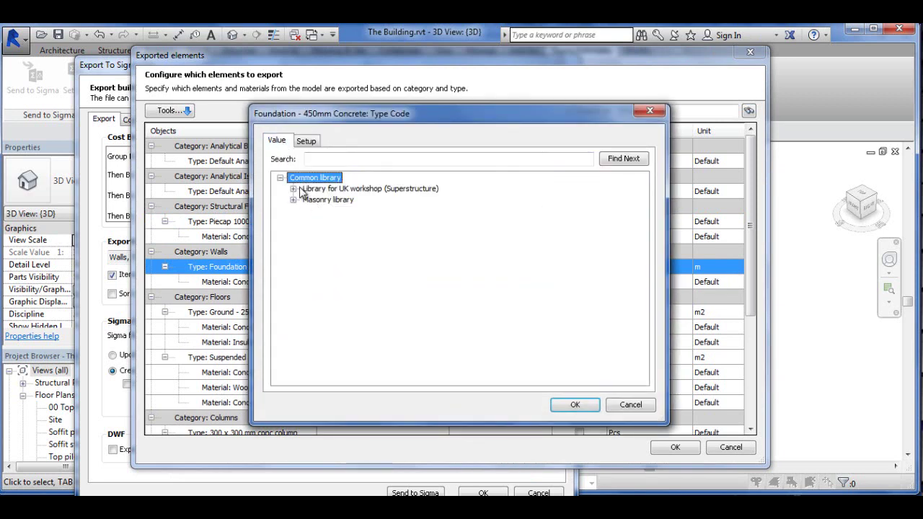
click(294, 189)
click(307, 211)
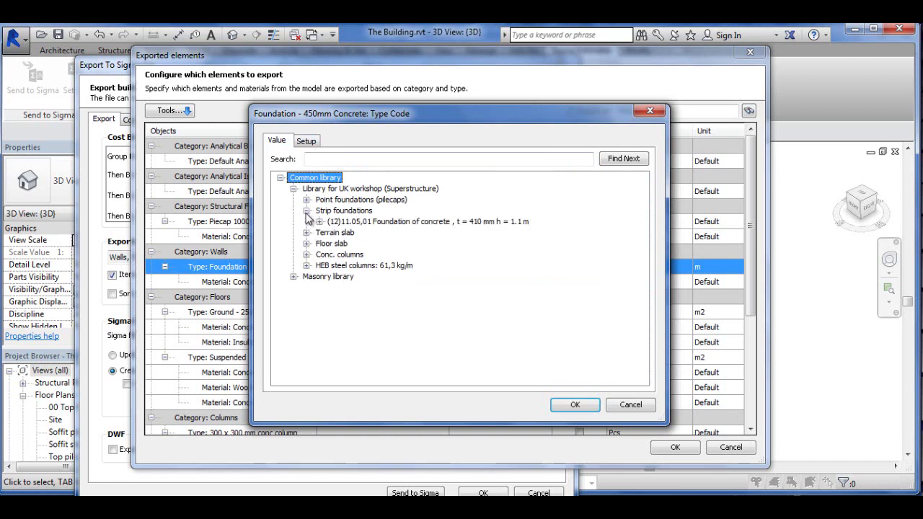
click(364, 222)
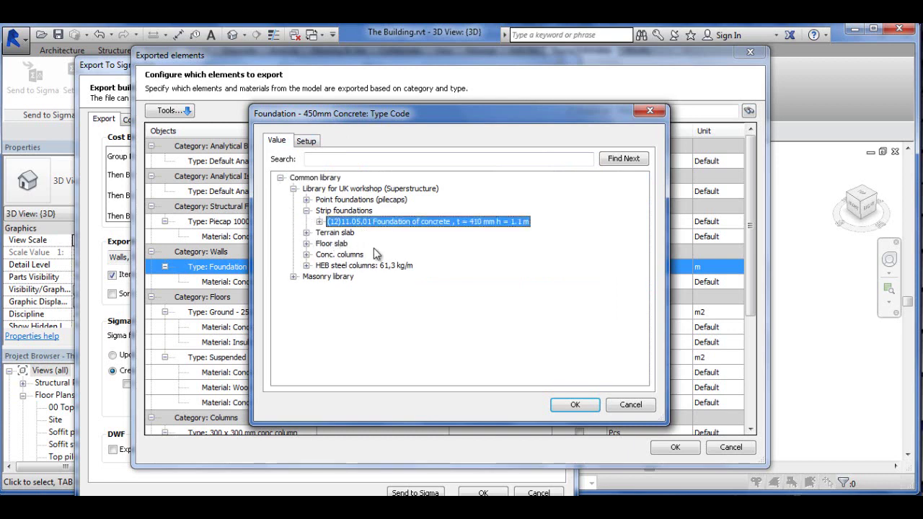
click(575, 405)
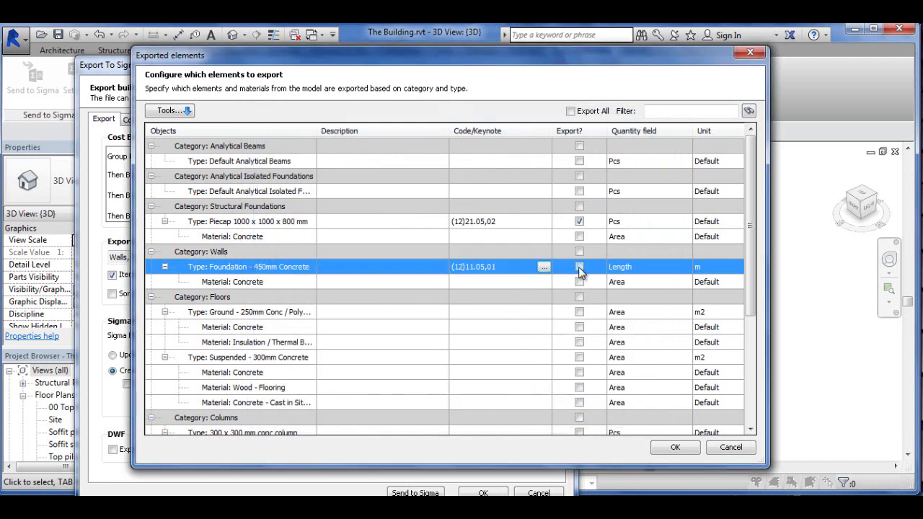
click(580, 267)
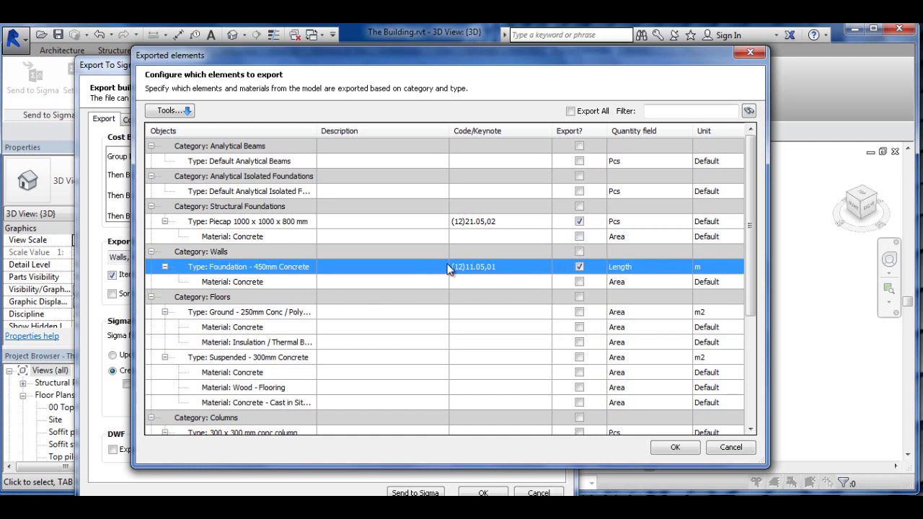
Step: Check the quantity field and unit options of the Foundation - 450mm Concrete wall against the strip foundation entry in the Sigma library
click(686, 270)
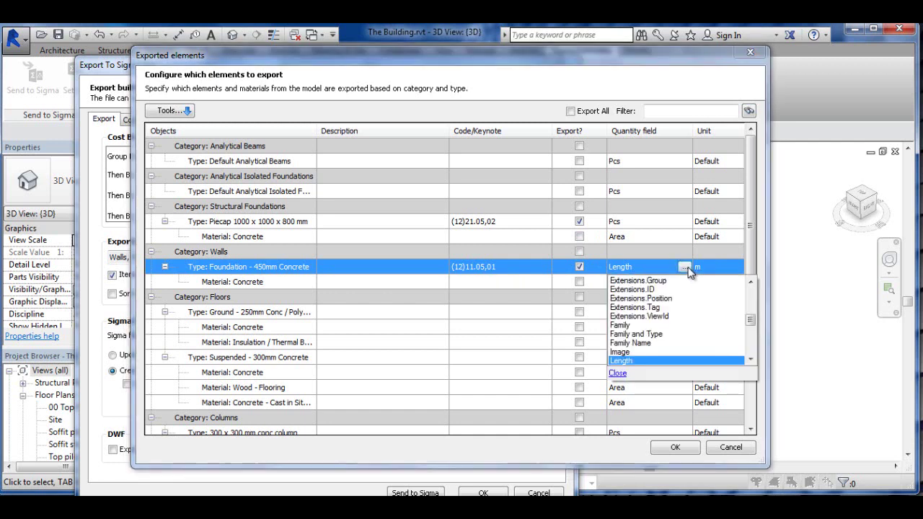
click(618, 374)
click(736, 267)
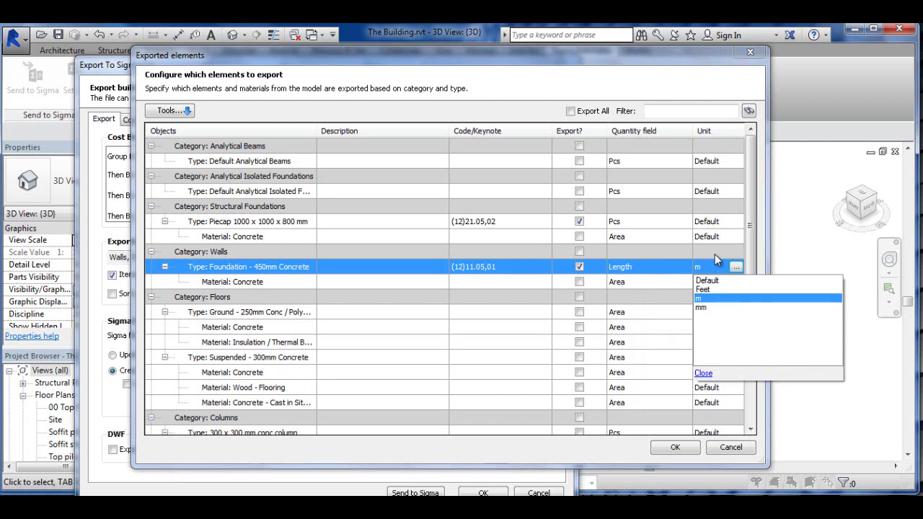
click(703, 374)
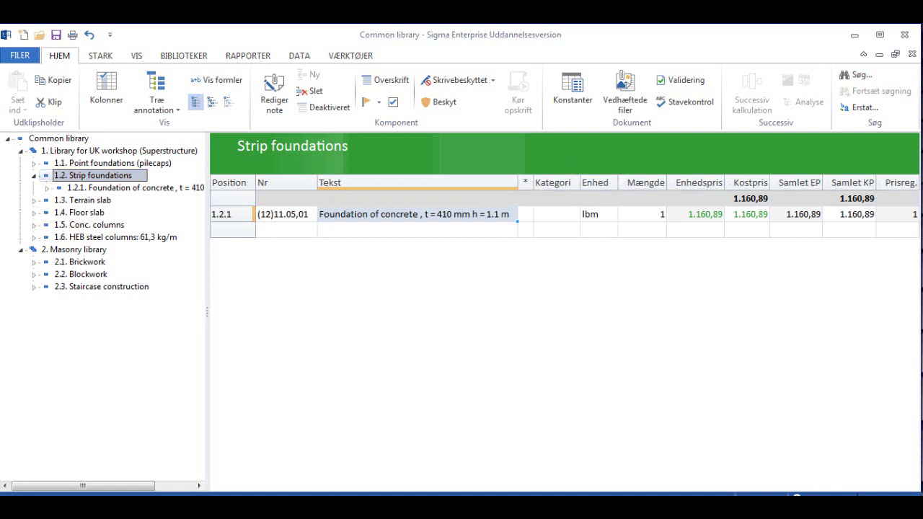
mouse_move(307, 495)
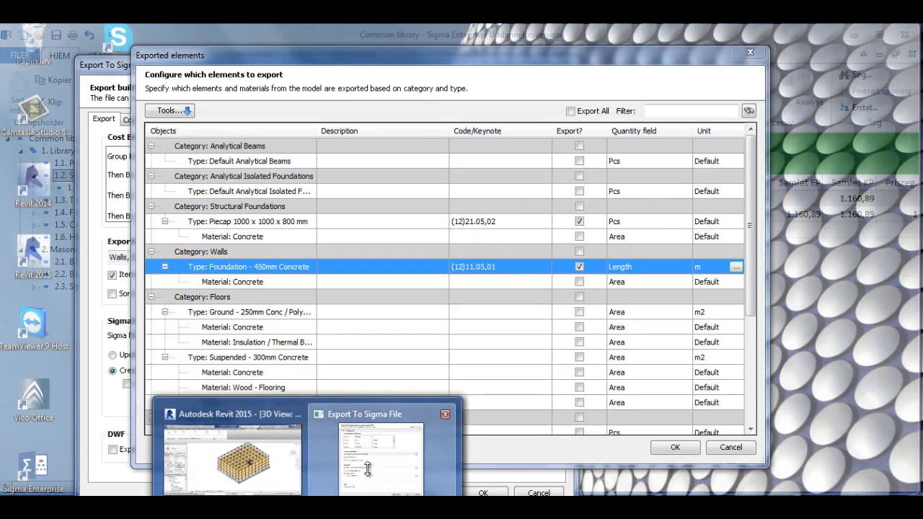
click(381, 459)
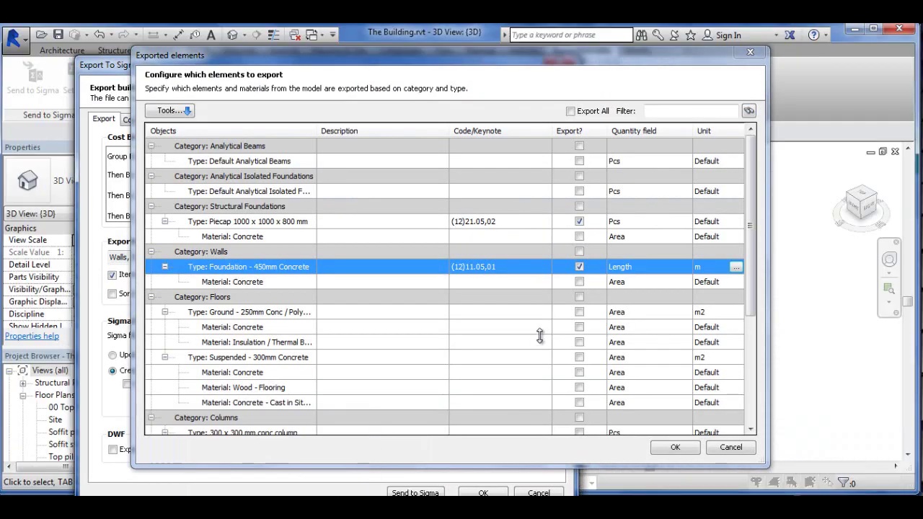
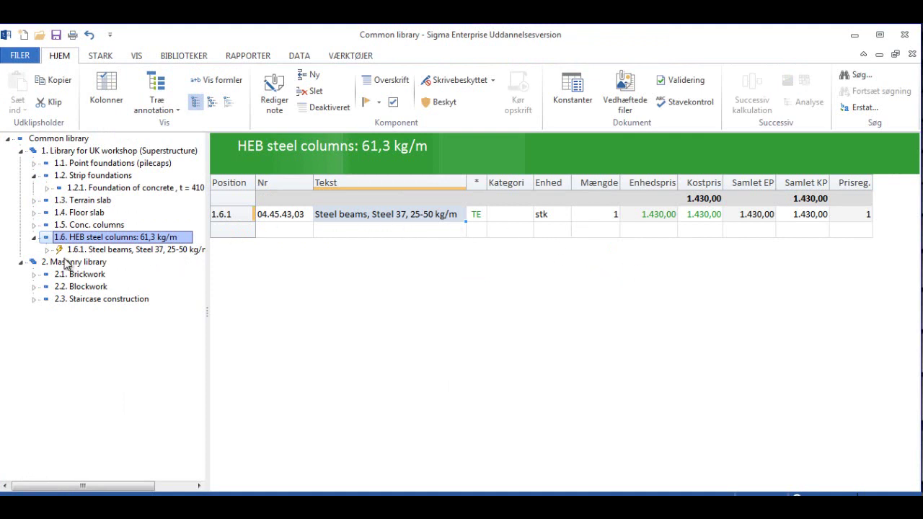
Step: Examine the HEB steel columns group and its Steel beams, Steel 37, 25-50 kg/m component in the Sigma common library
click(111, 252)
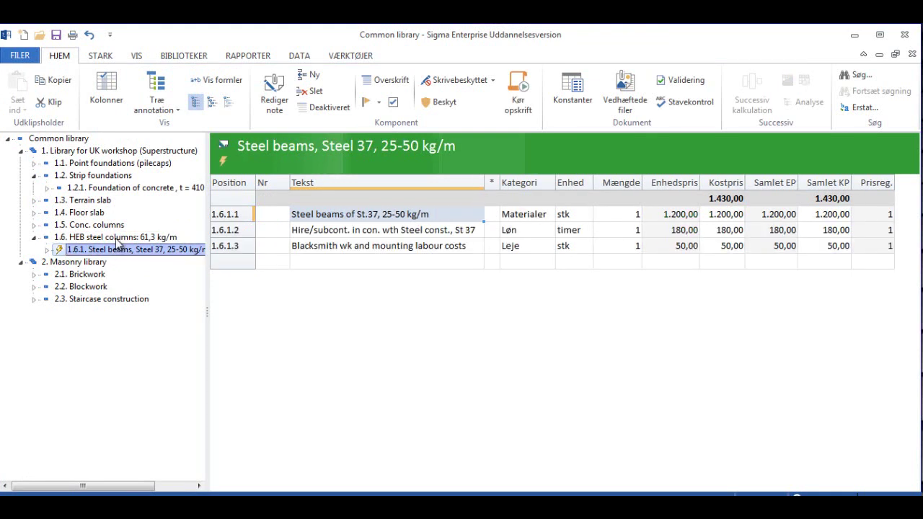
click(118, 239)
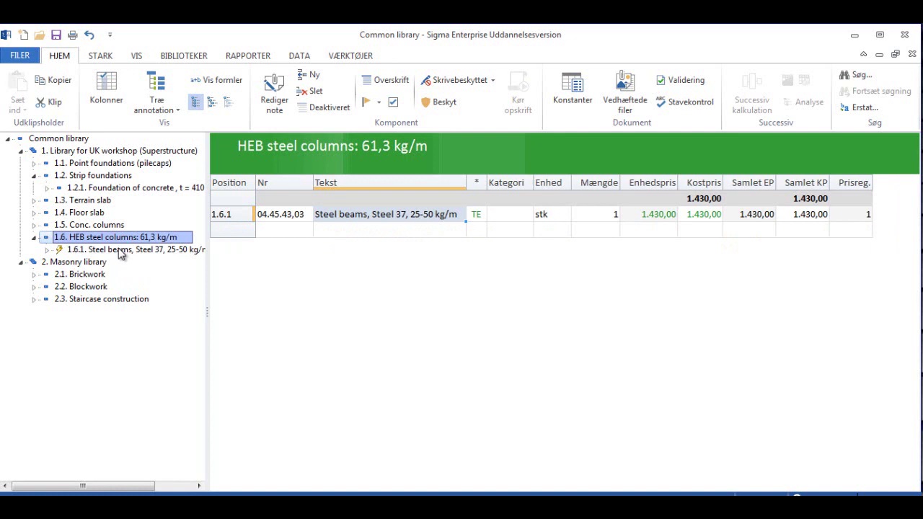
click(121, 254)
click(119, 240)
Step: Switch back to the Revit export settings, include the 300 x 300 mm conc column in the export and accept the exported elements
click(360, 476)
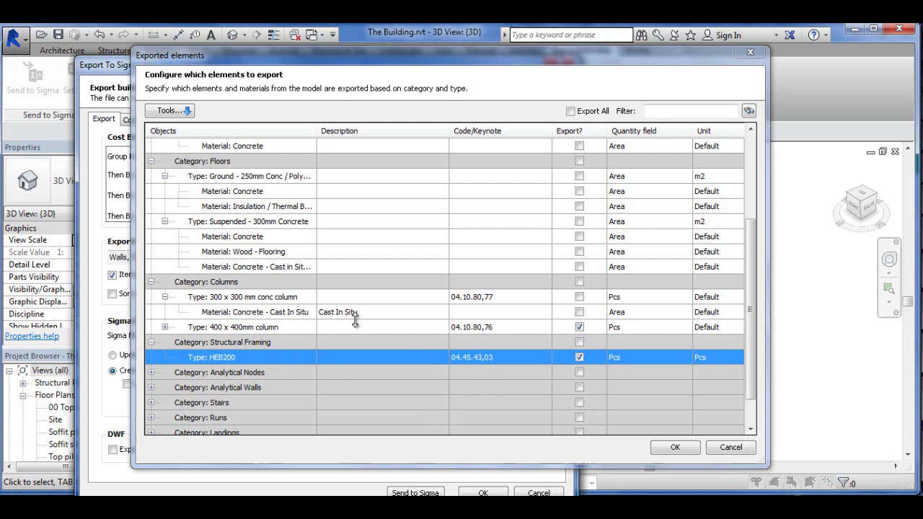
click(581, 297)
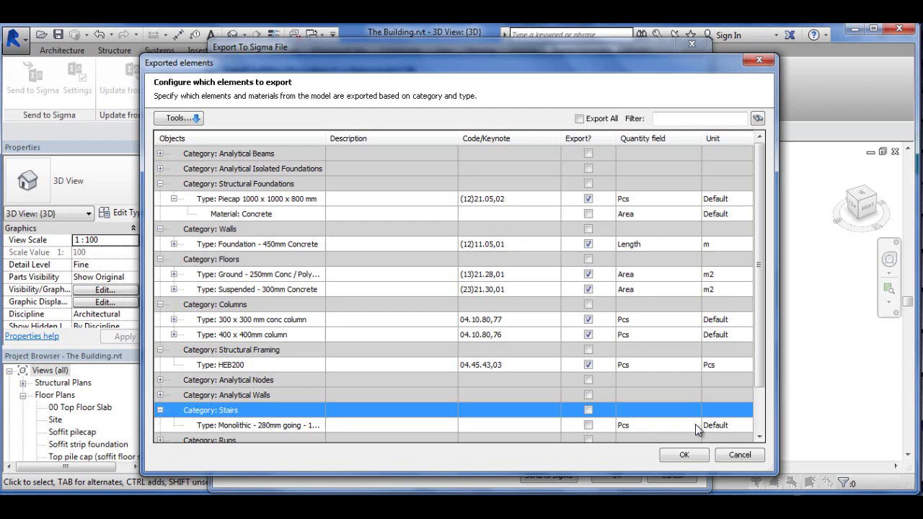
click(684, 455)
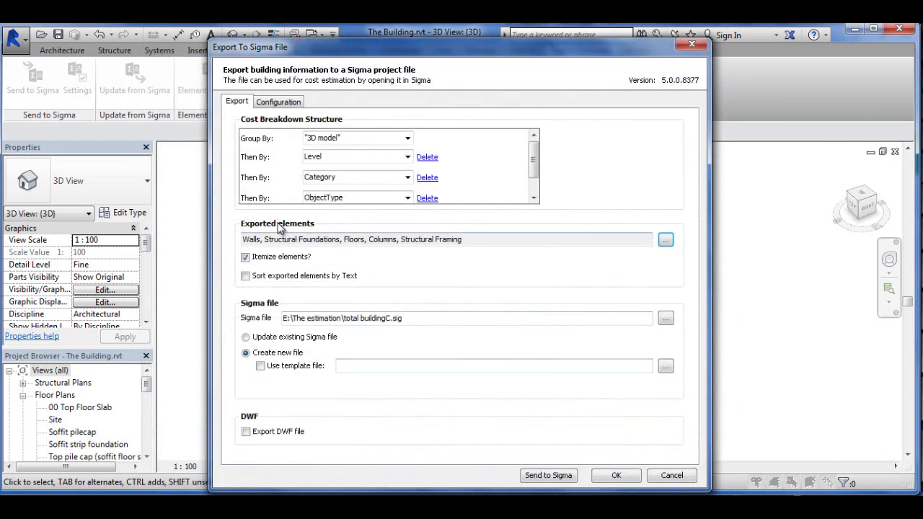
Step: Review the export configuration's unit translations and the object type parameter choices, keeping Type Code as the cost reference
click(275, 104)
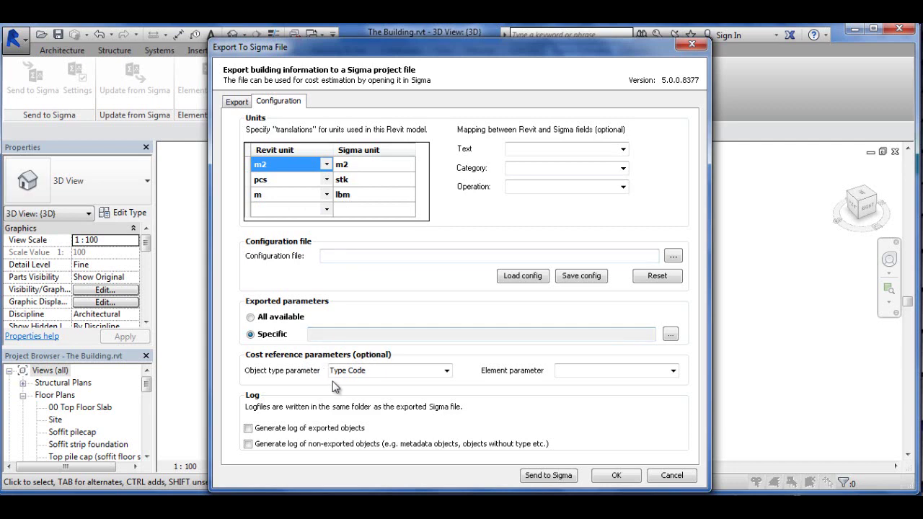
click(446, 371)
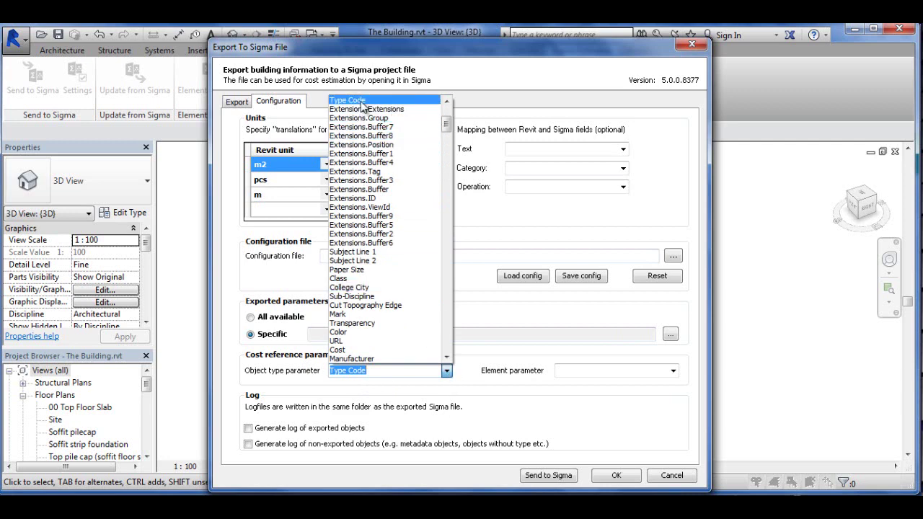
click(358, 385)
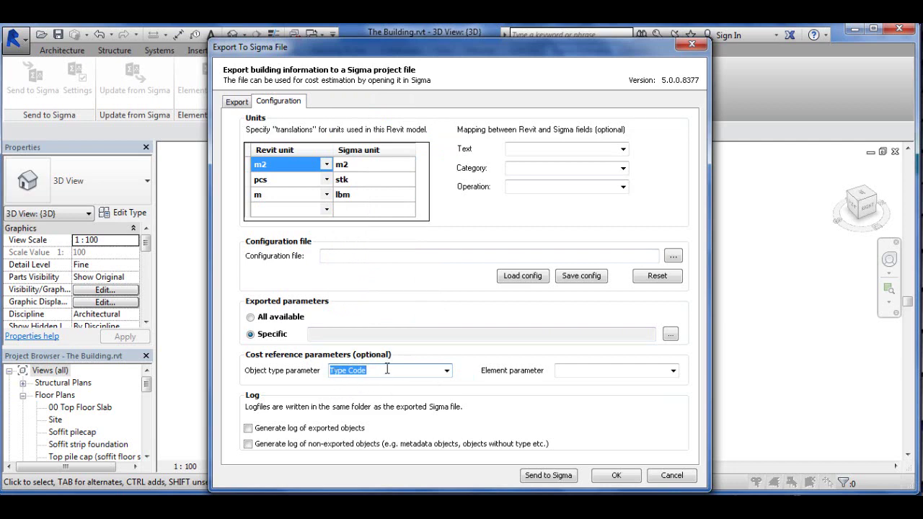
click(238, 101)
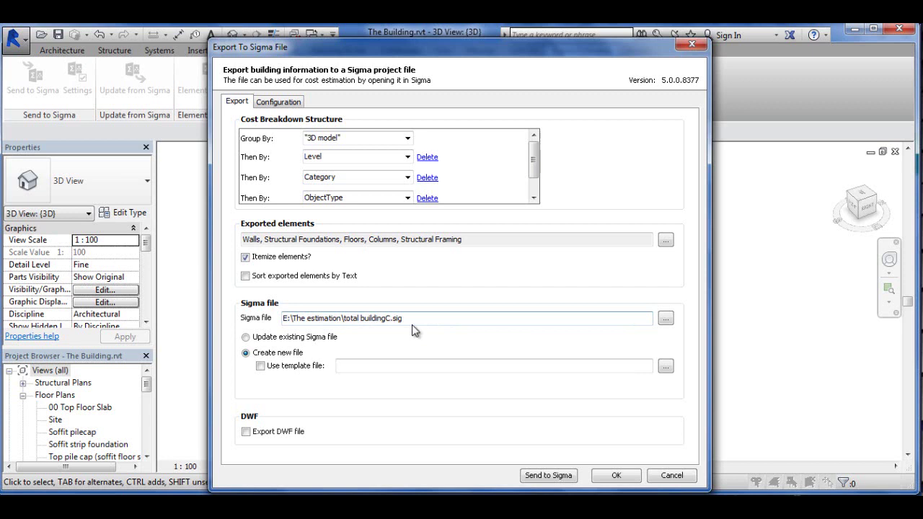
Step: Send the building to Sigma, overwriting the existing file total buildingC.sig
click(547, 476)
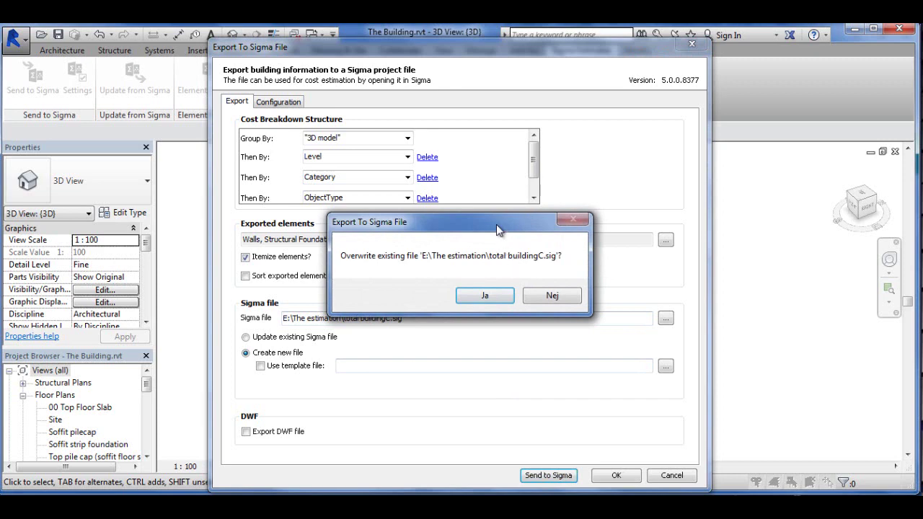
drag(496, 225, 495, 190)
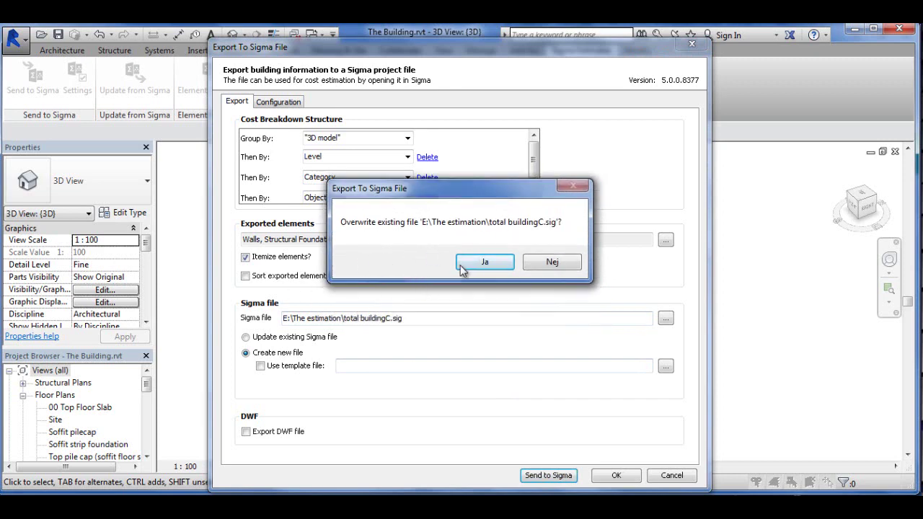
click(488, 264)
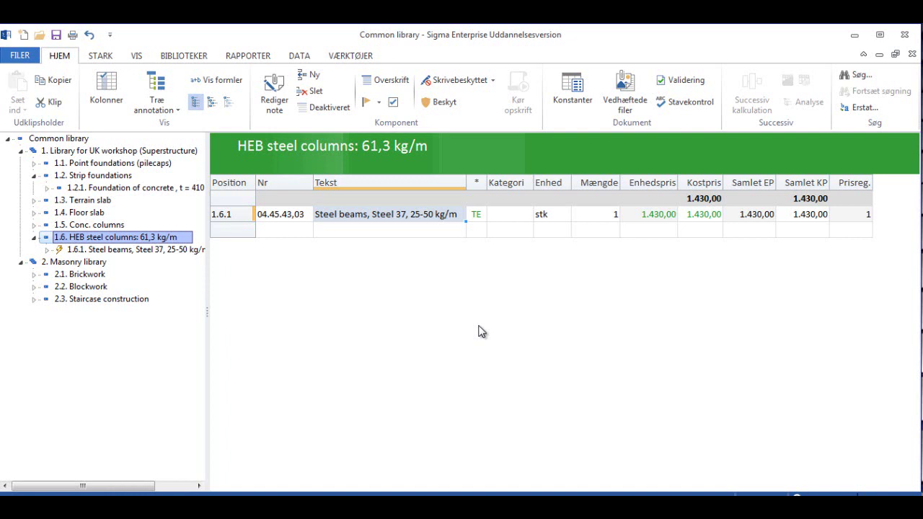
Step: In Sigma, close the common library and open total buildingC.sig from The estimation folder on drive E
click(913, 55)
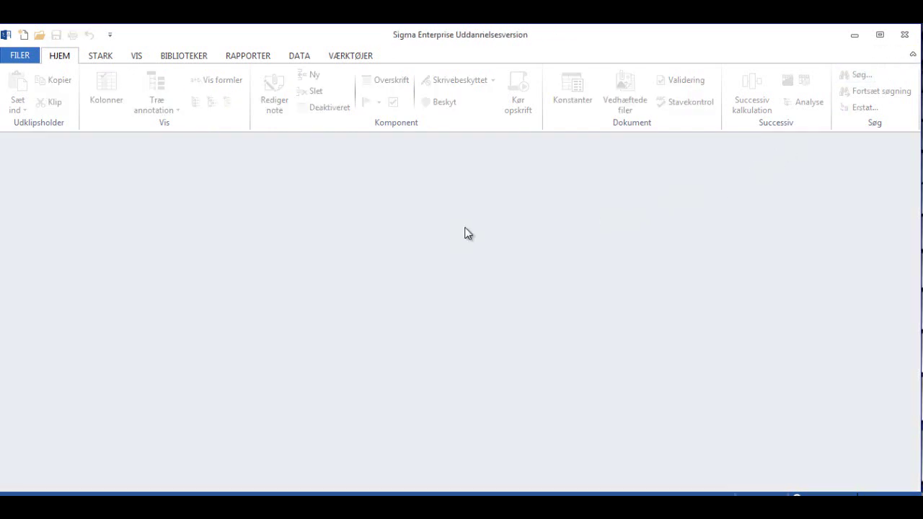
click(28, 56)
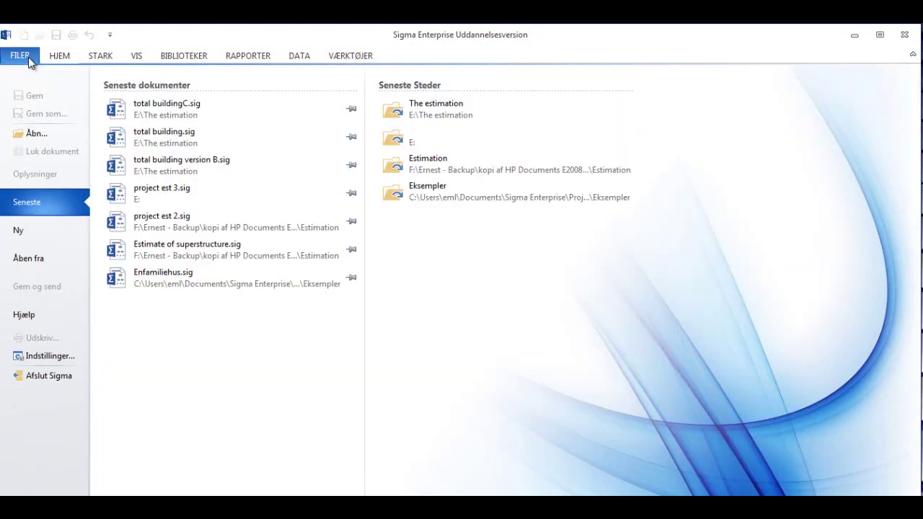
click(36, 132)
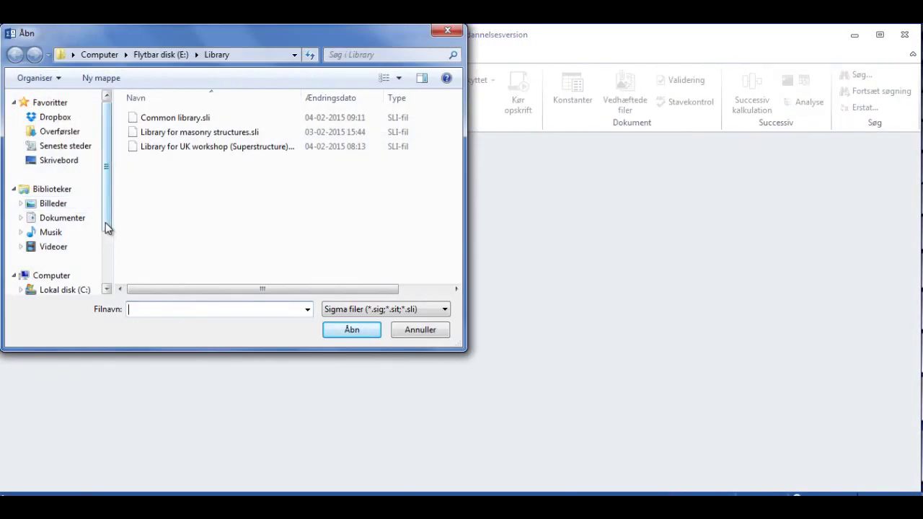
drag(107, 226, 107, 260)
click(89, 256)
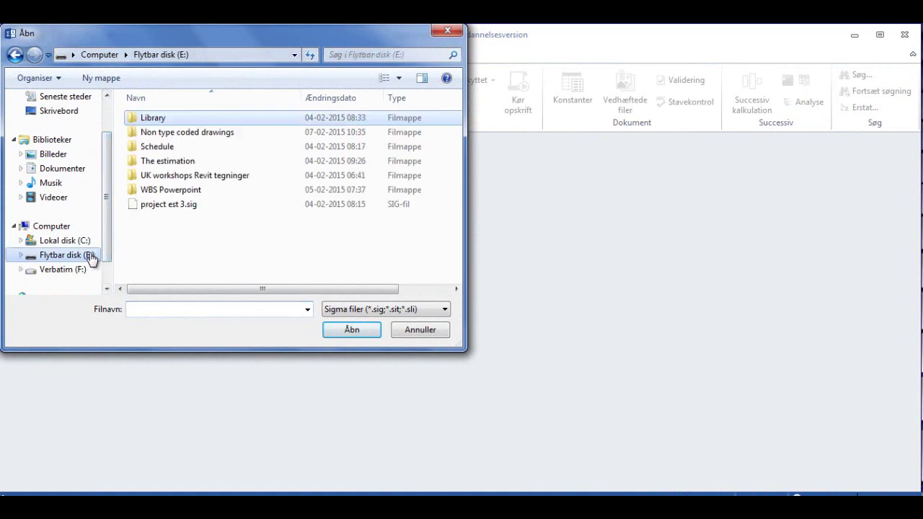
double_click(168, 164)
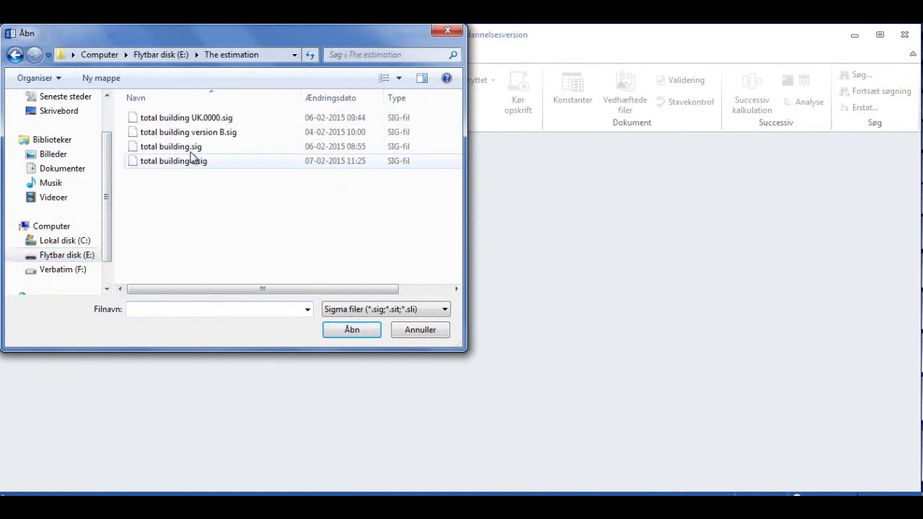
click(184, 163)
click(351, 331)
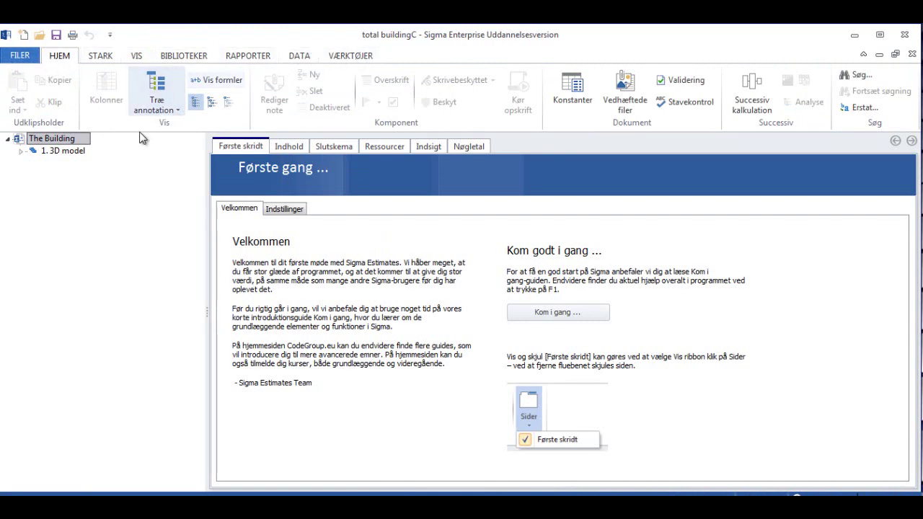
Step: Set Sigma's program language to English (Engelsk) in the settings and restart the program
click(21, 56)
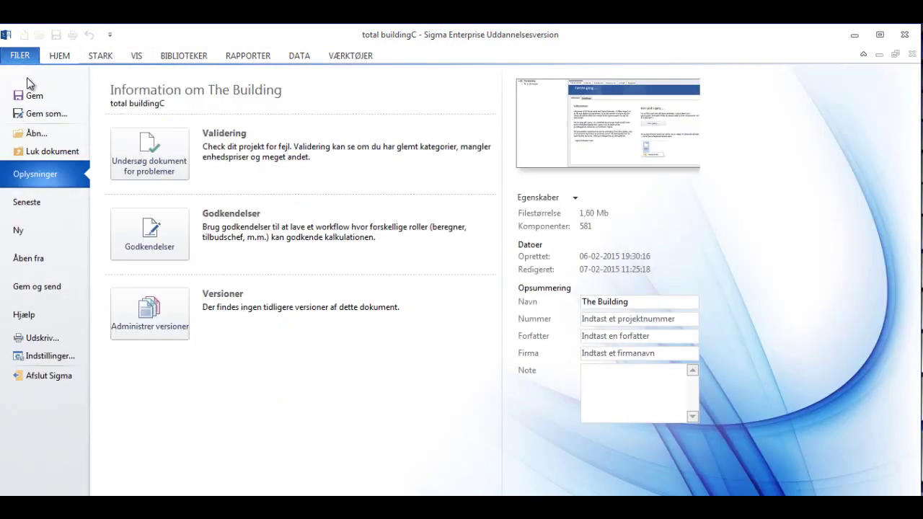
click(58, 359)
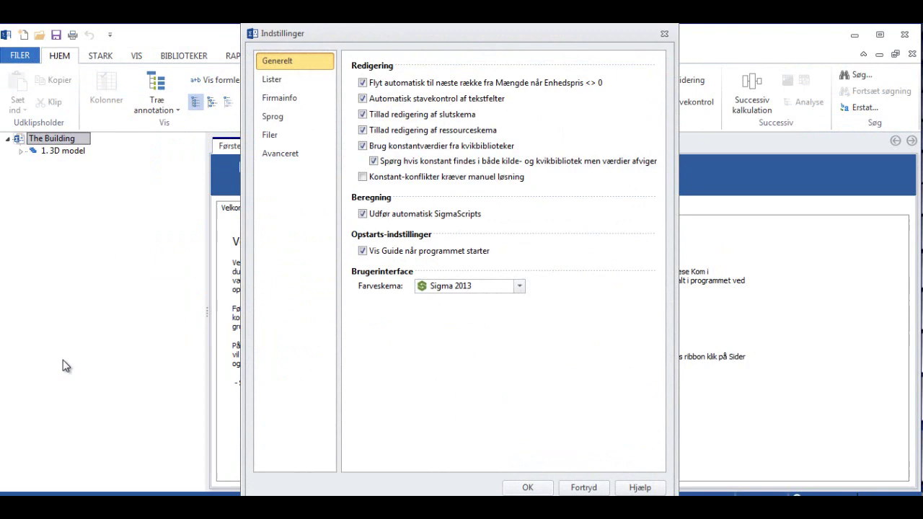
drag(364, 34, 271, 42)
click(189, 126)
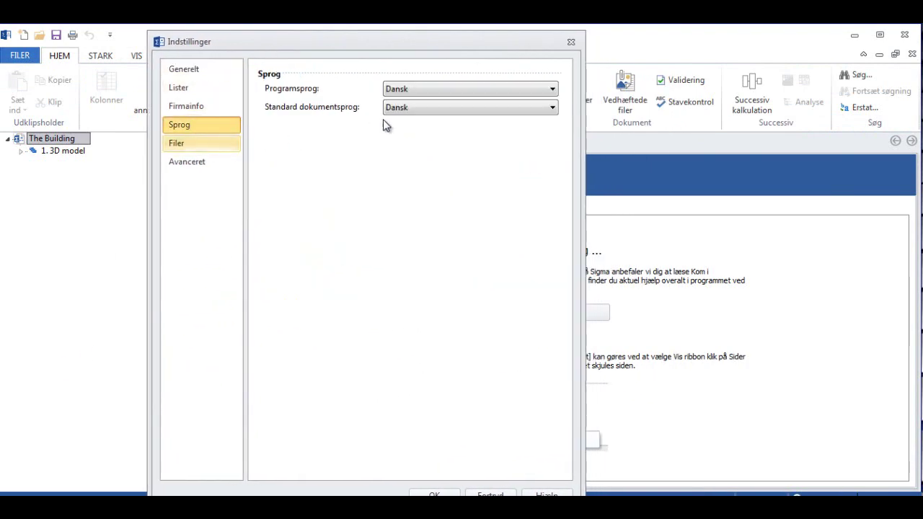
click(554, 91)
click(548, 100)
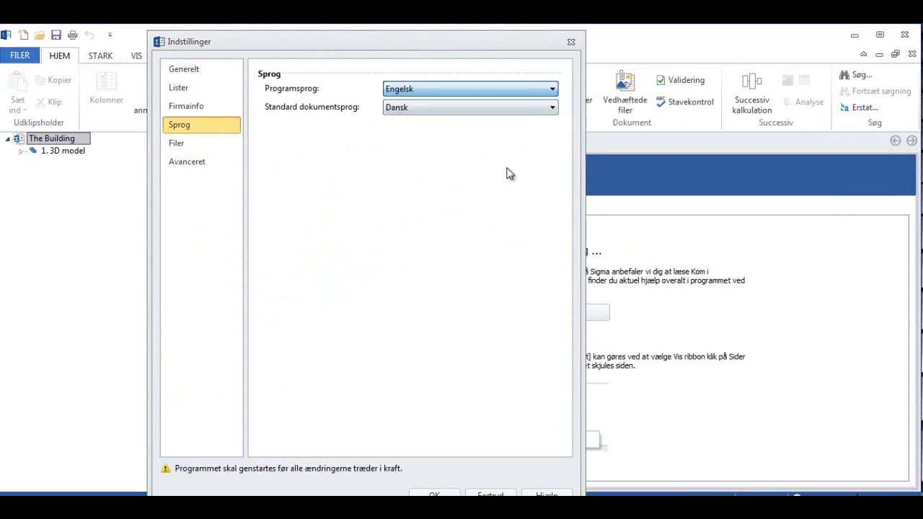
click(434, 495)
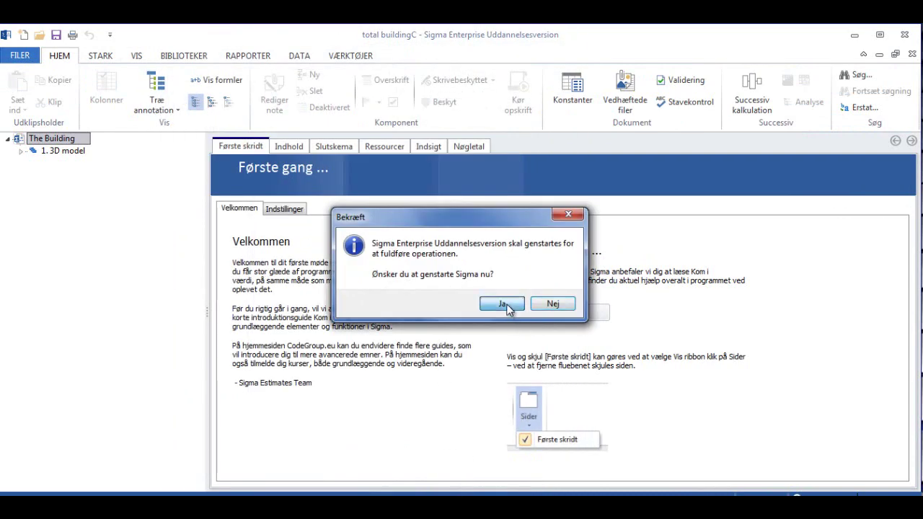
click(505, 303)
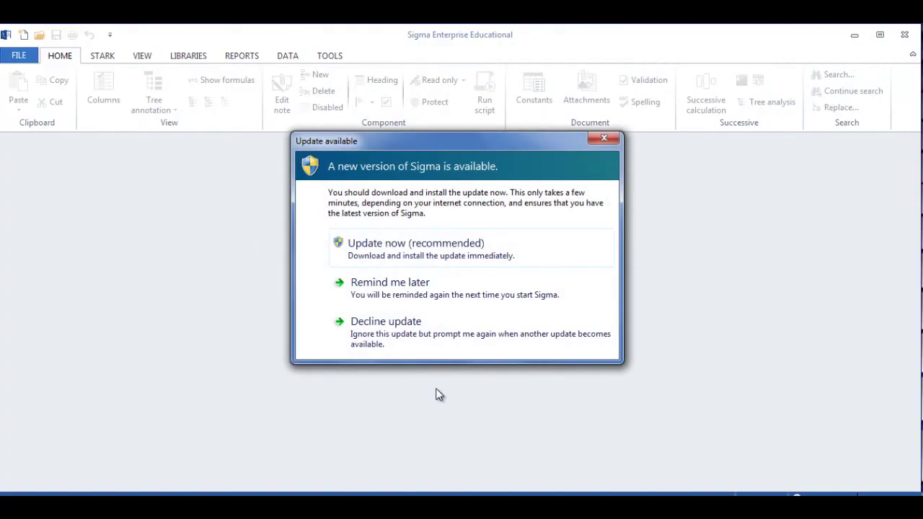
Step: Dismiss the update offer, reopen total buildingC.sig from The estimation folder and show the building's content
click(604, 138)
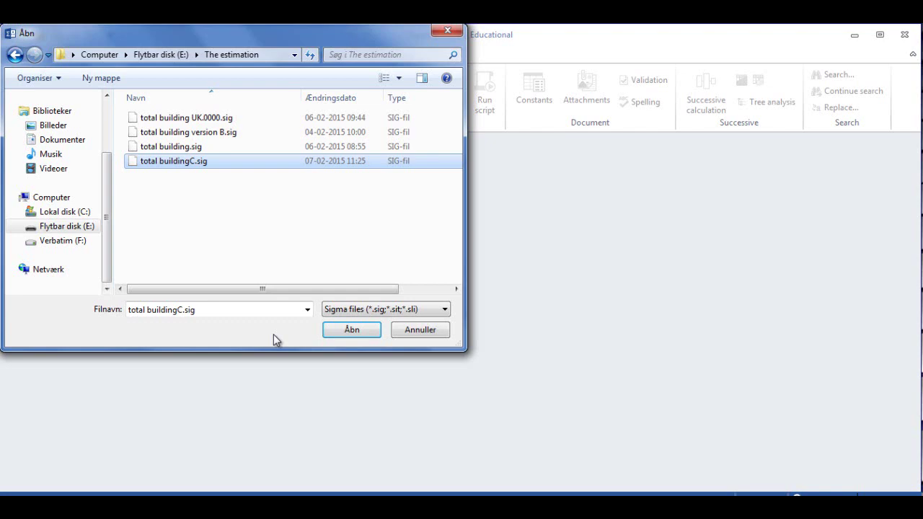
click(354, 329)
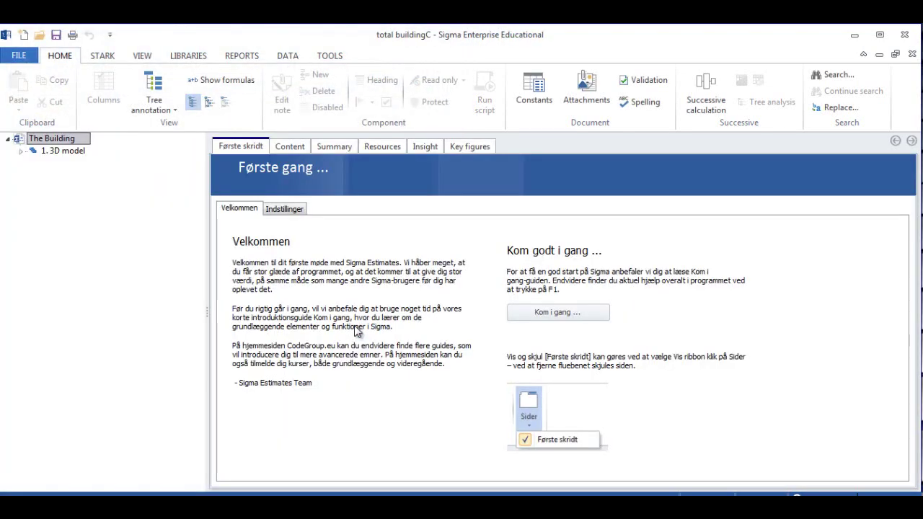
click(296, 147)
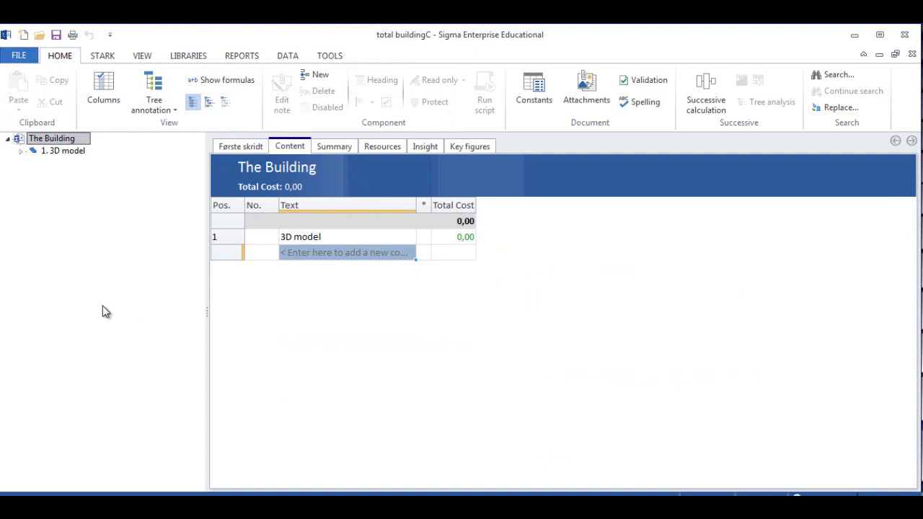
Step: Examine the structural foundations under Top pile cap, including the individual footings of the Piecap 1000 x 1000 x 800 mm
click(21, 151)
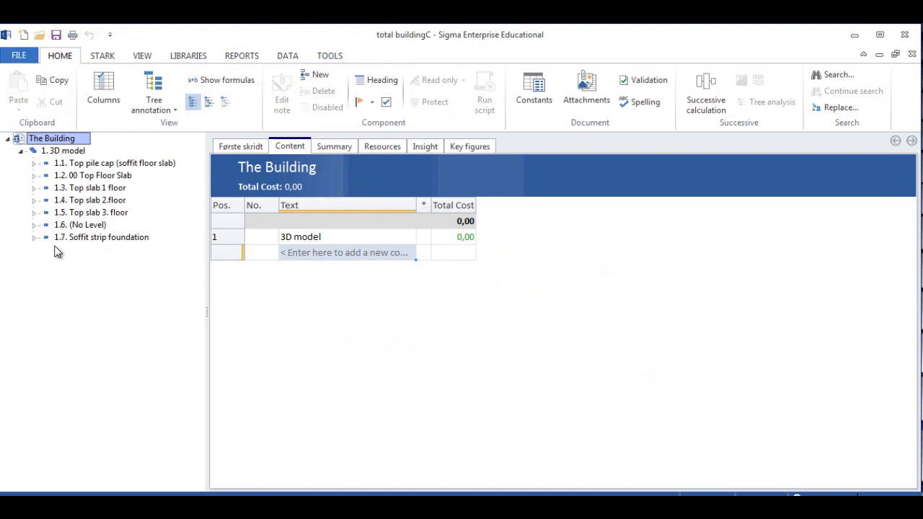
click(33, 163)
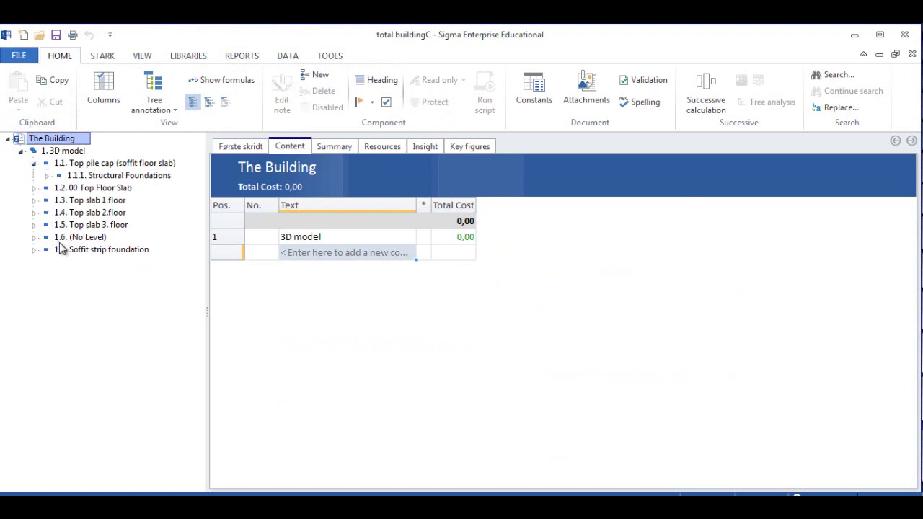
click(47, 175)
click(91, 176)
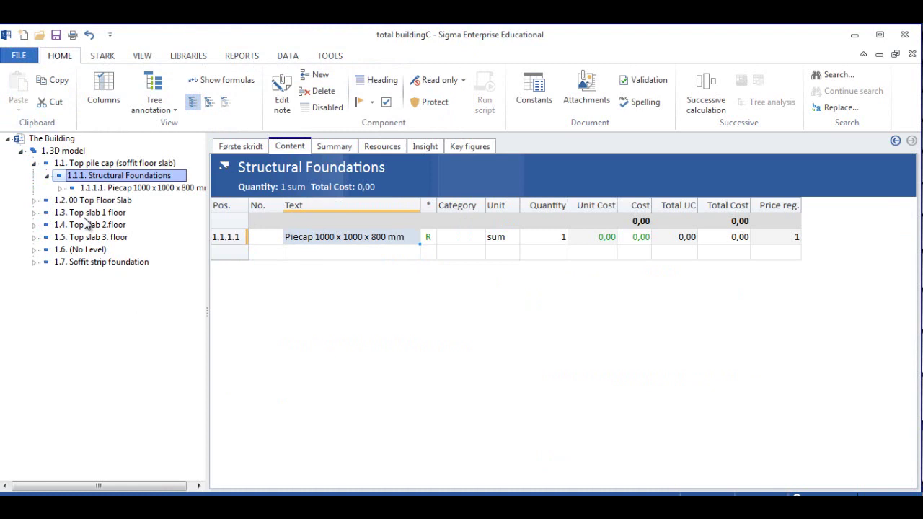
click(61, 188)
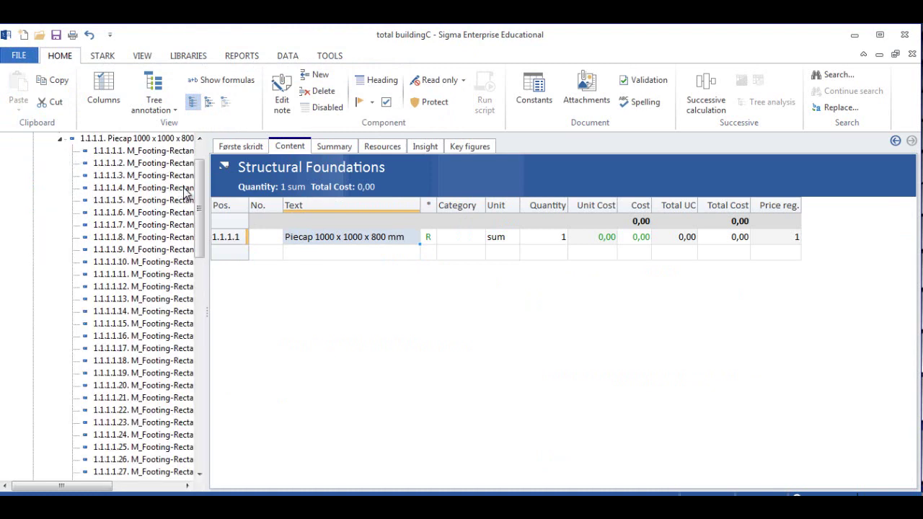
scroll(186, 193, up, 2)
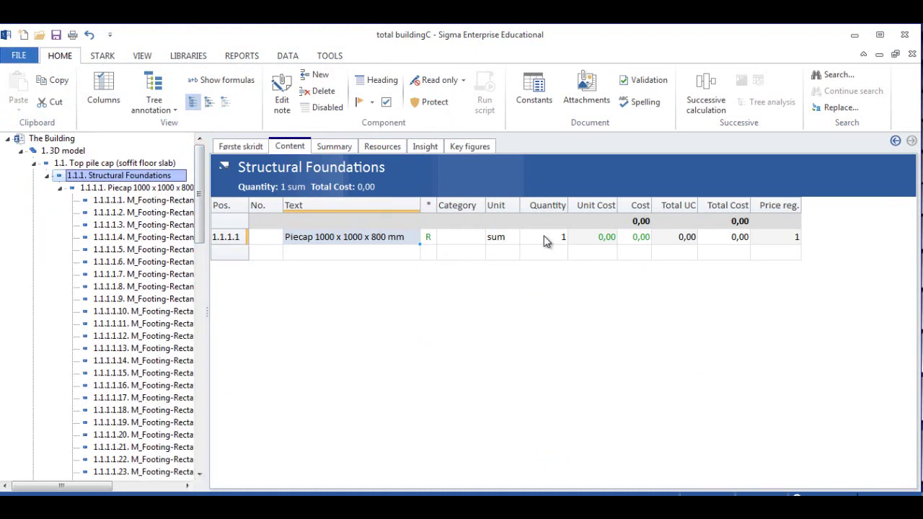
click(93, 164)
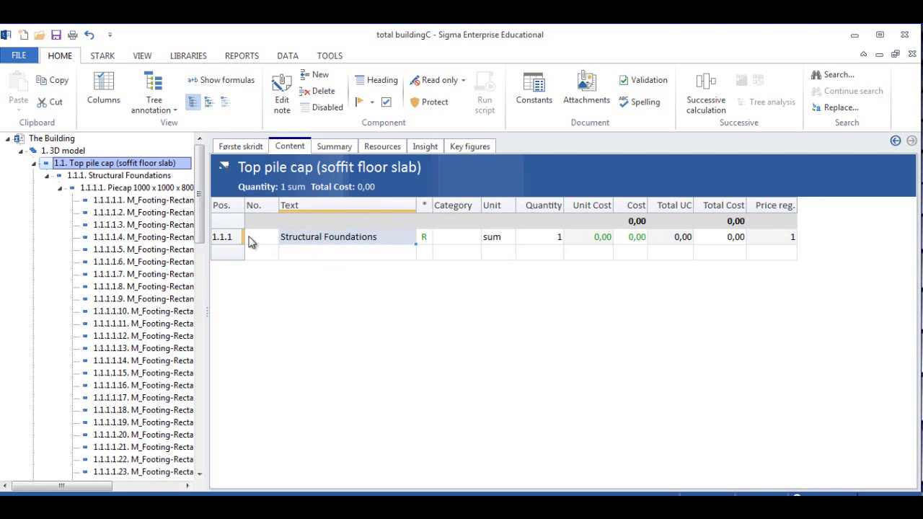
click(89, 176)
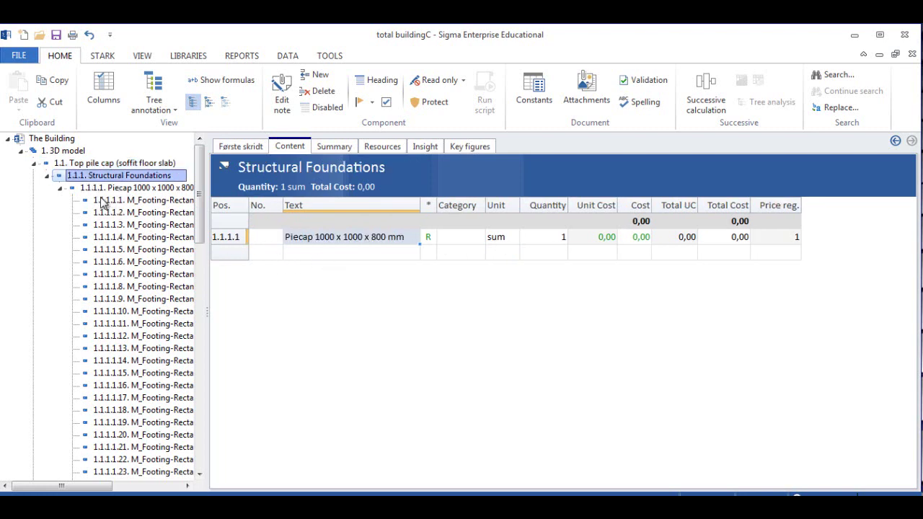
click(81, 188)
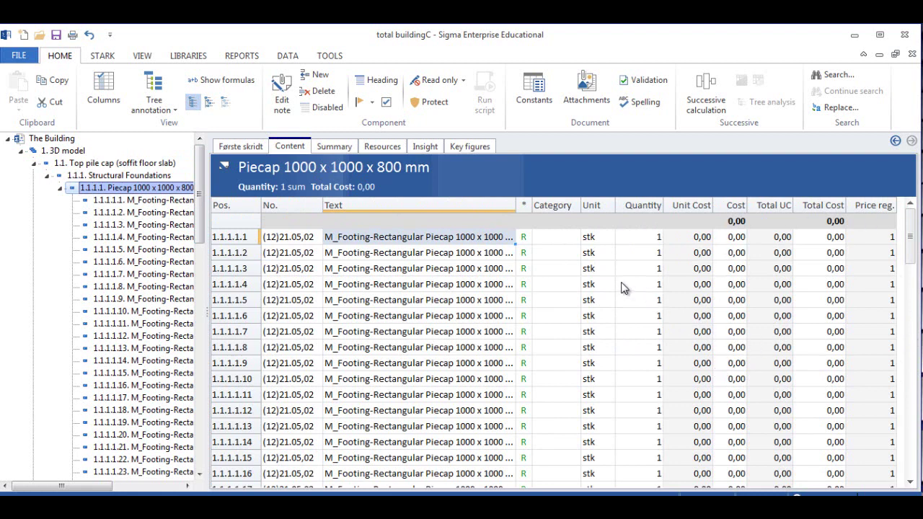
Step: Check the number, unit, quantity and costs of the ground floor slab under 00 Top Floor Slab, and return to the whole building
click(34, 163)
click(33, 176)
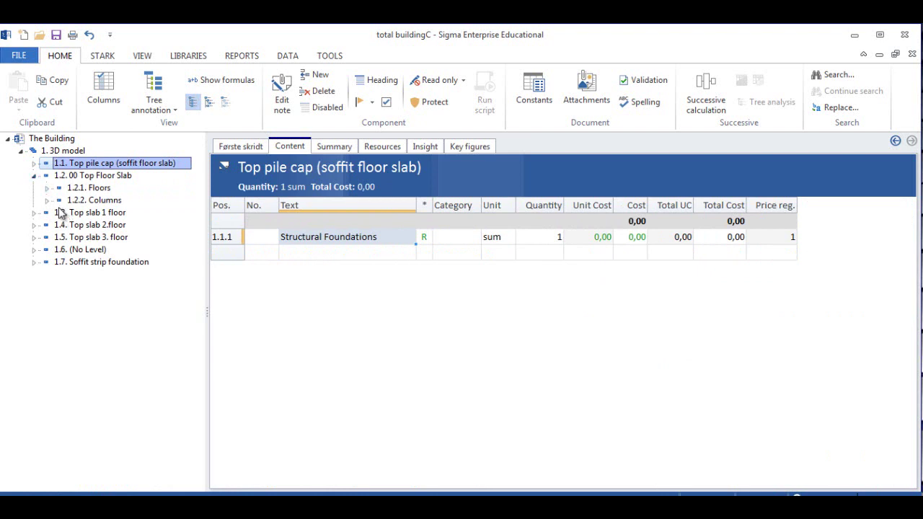
click(47, 188)
click(89, 188)
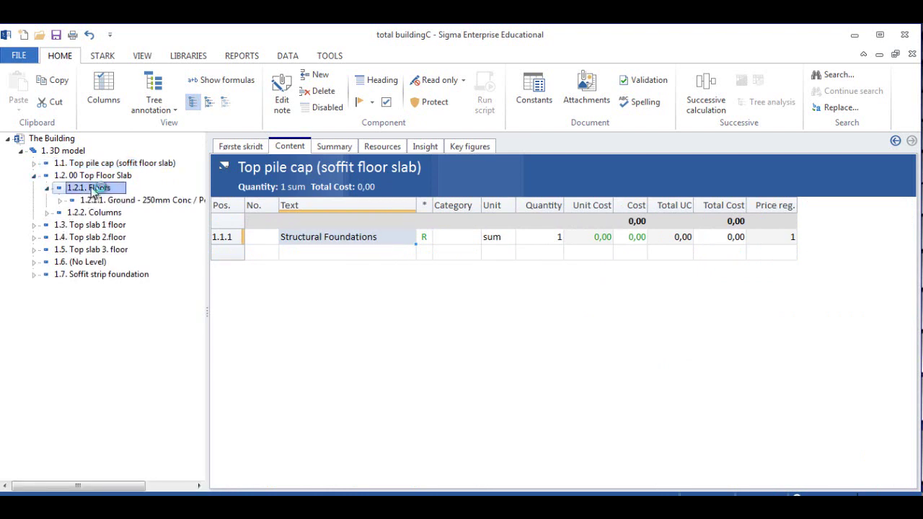
click(104, 201)
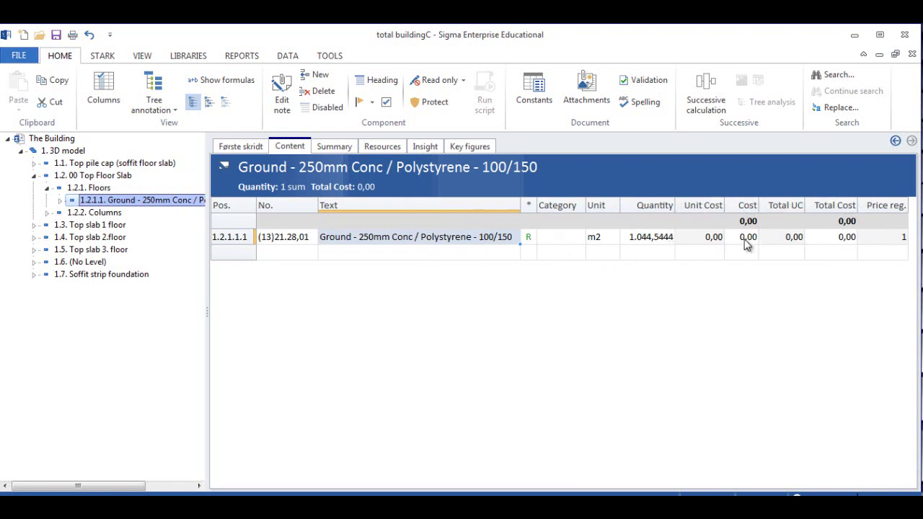
click(47, 188)
click(35, 139)
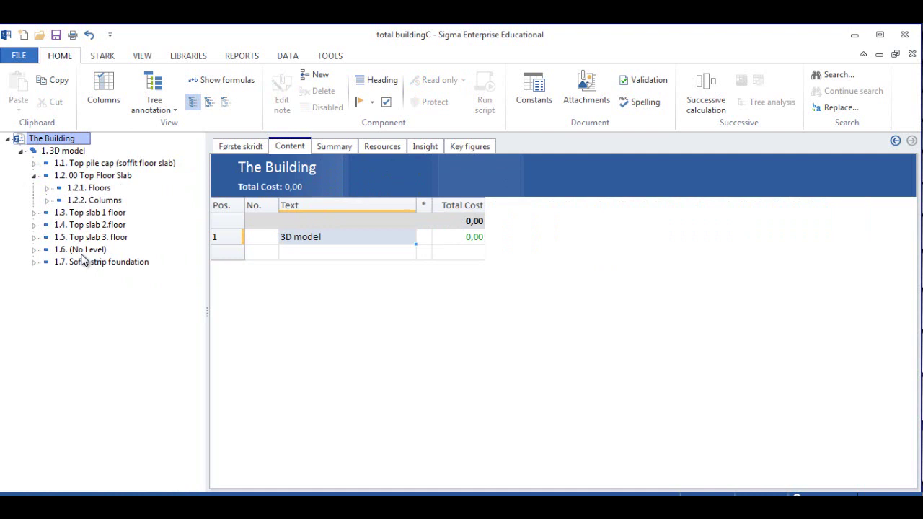
Step: Update the building's components from Common library.sli in the Library folder on drive E, matching both sides by Number
click(188, 57)
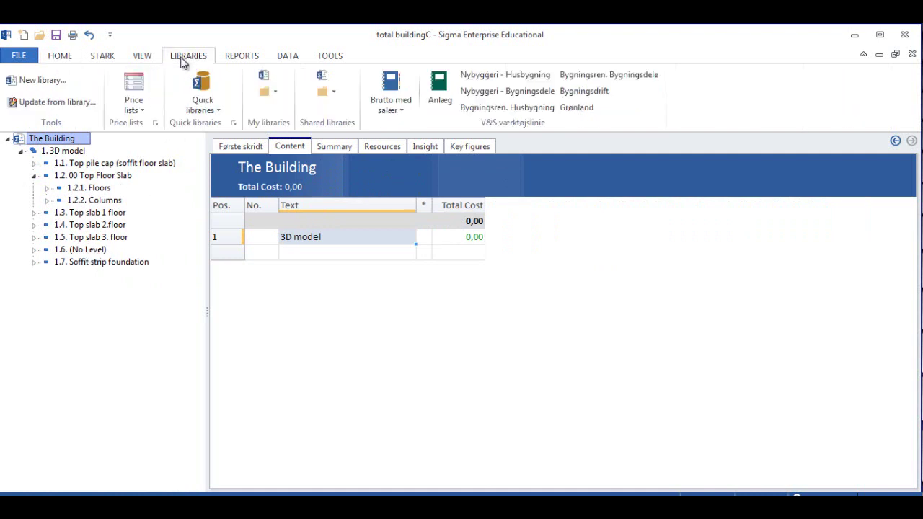
click(43, 105)
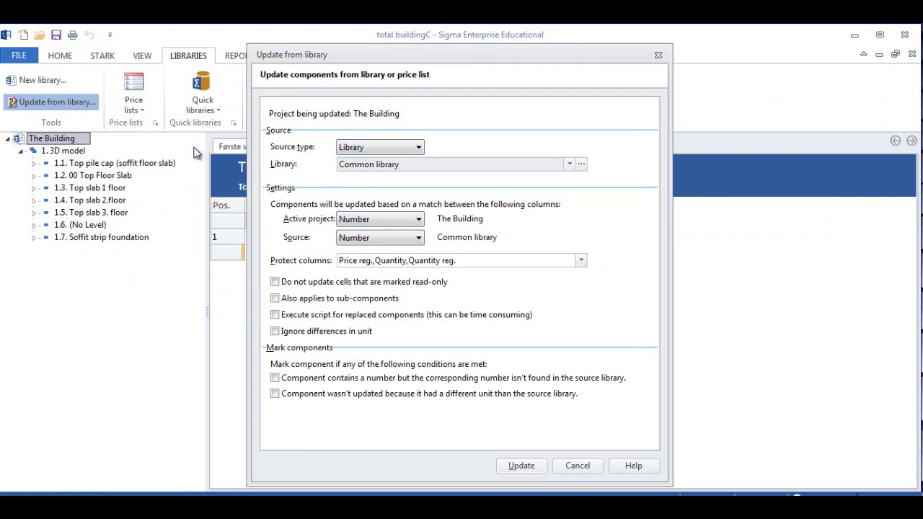
click(582, 166)
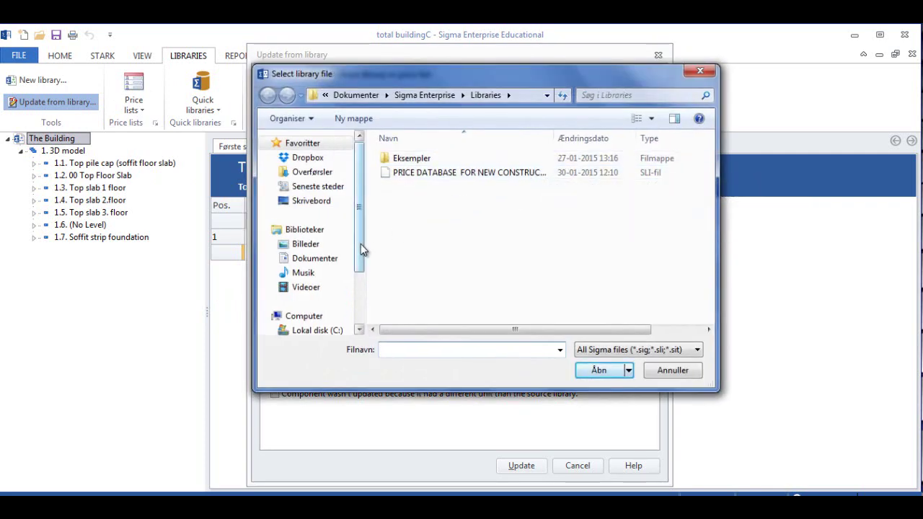
drag(361, 244, 360, 303)
click(328, 267)
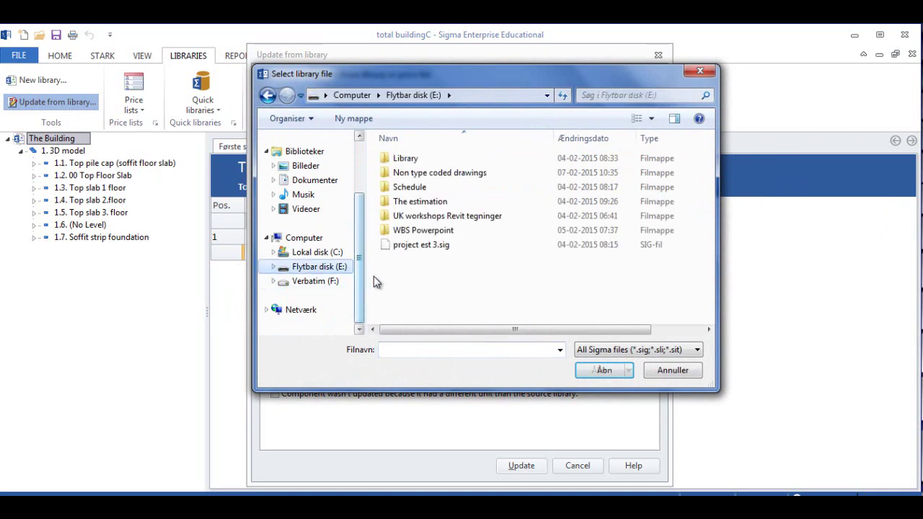
double_click(419, 160)
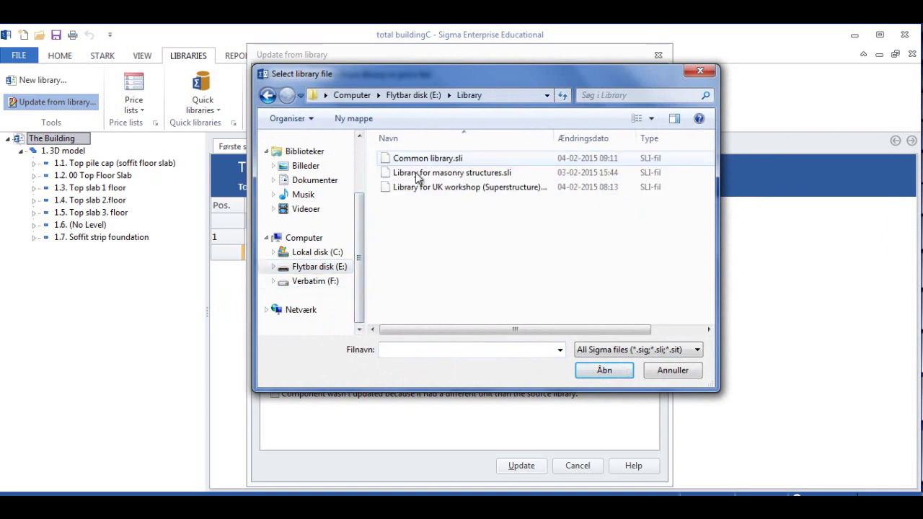
click(431, 162)
click(599, 370)
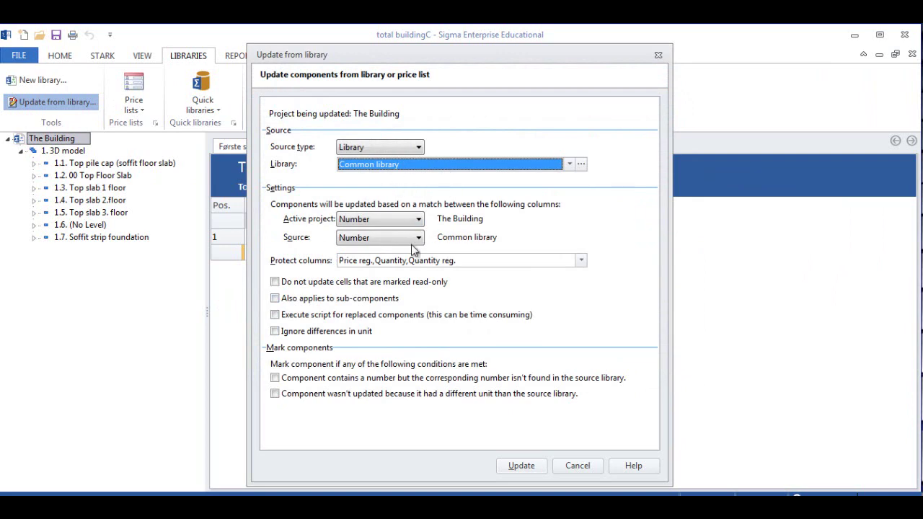
drag(507, 61, 748, 51)
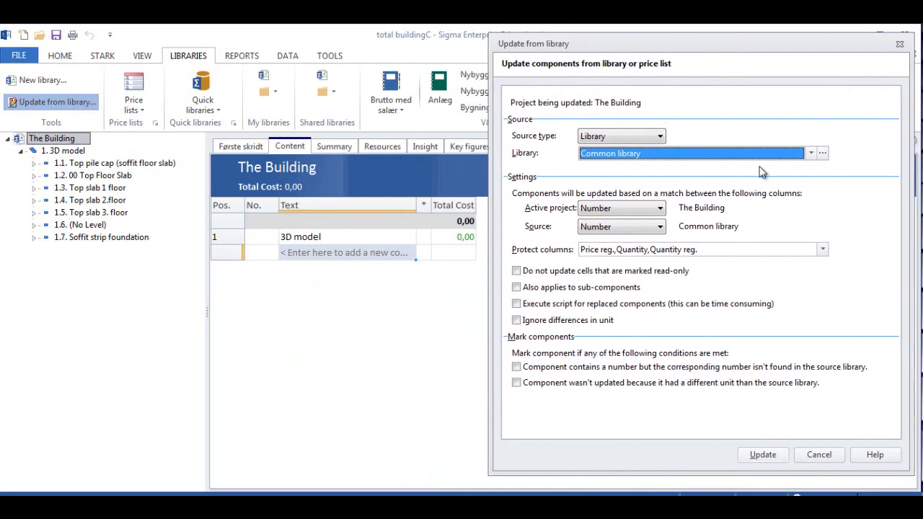
click(771, 454)
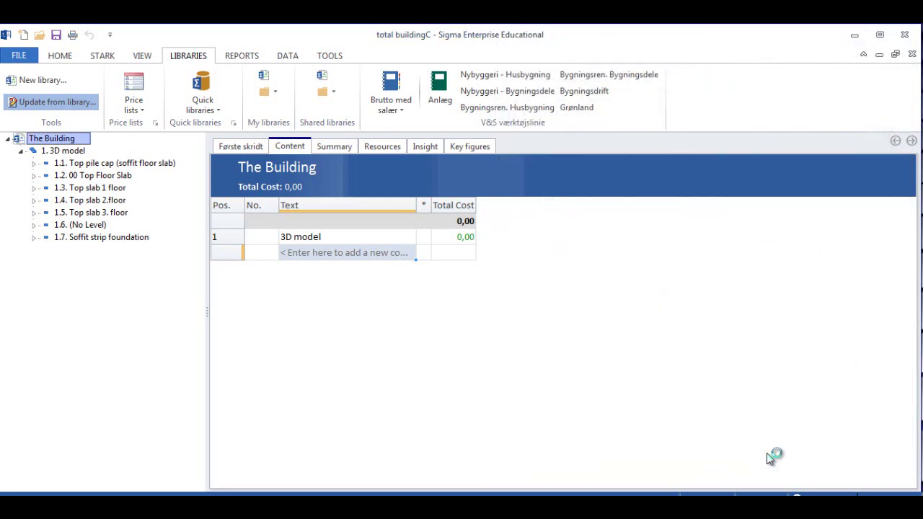
Step: Check the updated texts and costs of the pile caps in the structural foundations under Top pile cap
click(8, 139)
click(33, 163)
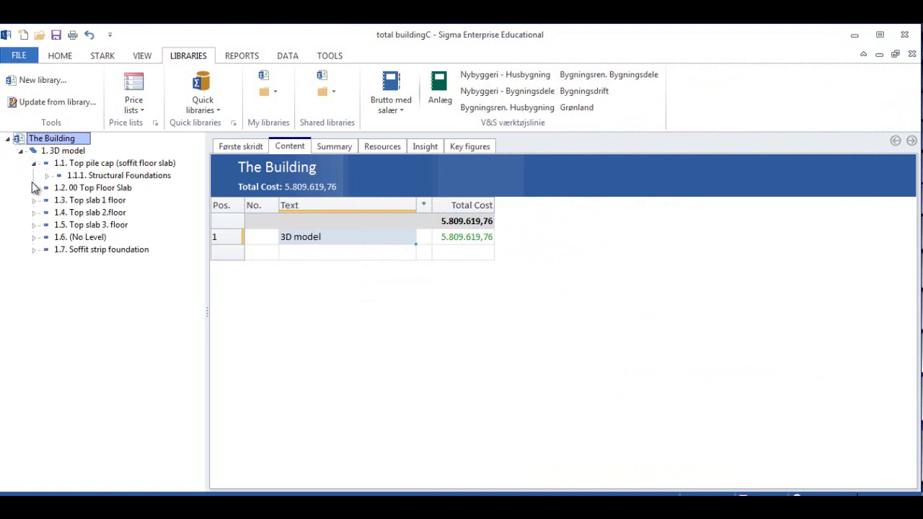
click(47, 176)
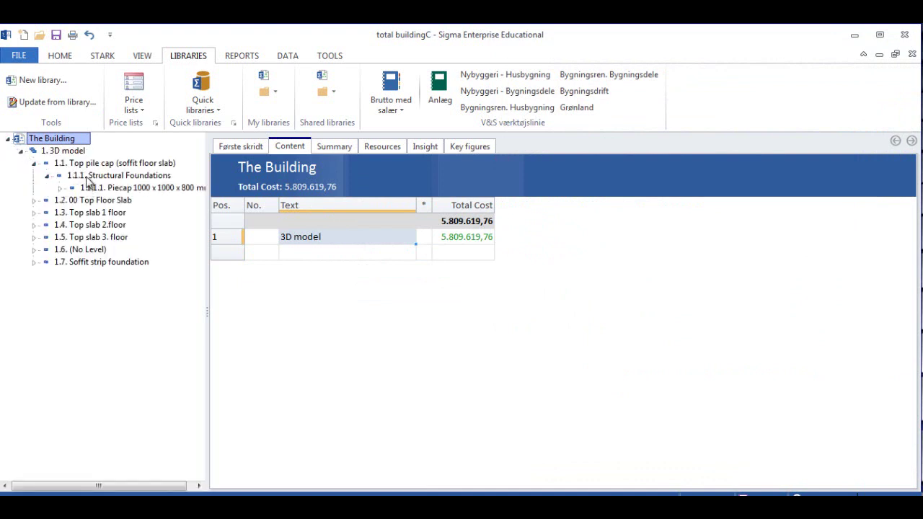
click(88, 177)
click(114, 188)
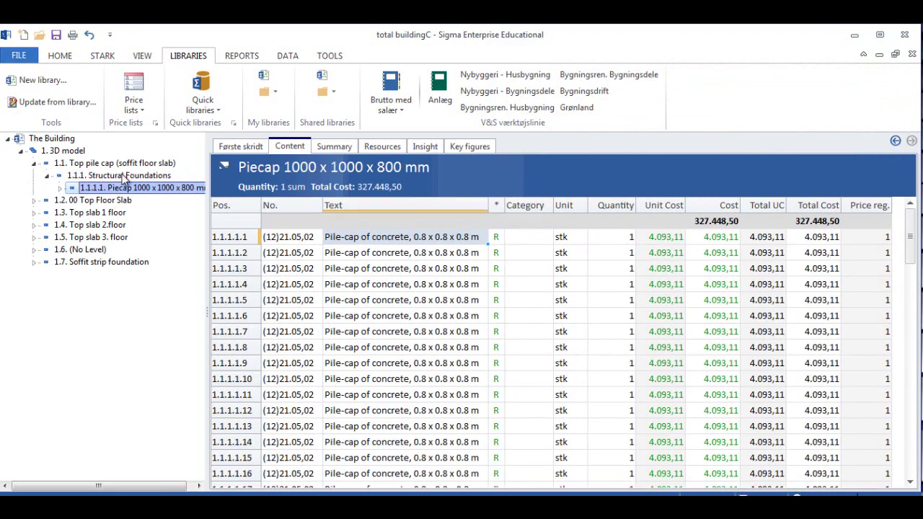
click(124, 177)
Step: Review the updated costs of the 00 Top Floor Slab floors, the upper floor levels and the soffit strip foundation walls
click(34, 200)
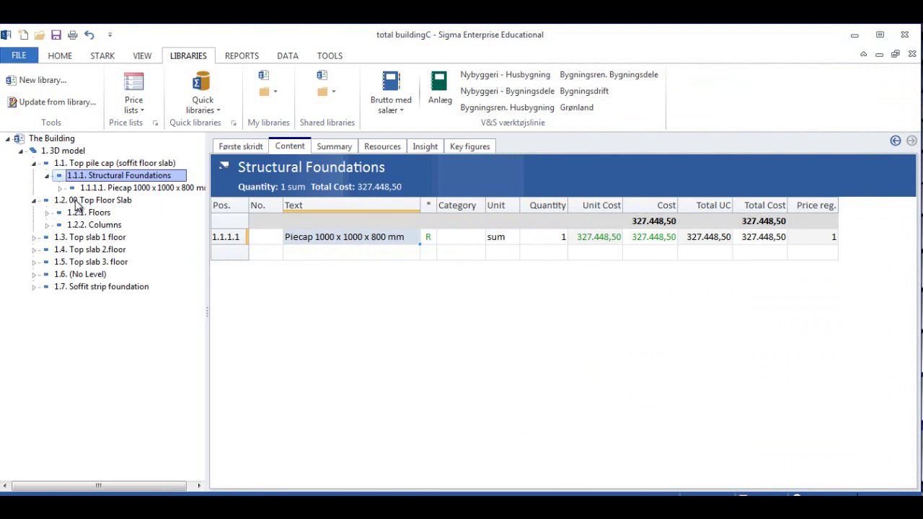
click(78, 201)
click(85, 214)
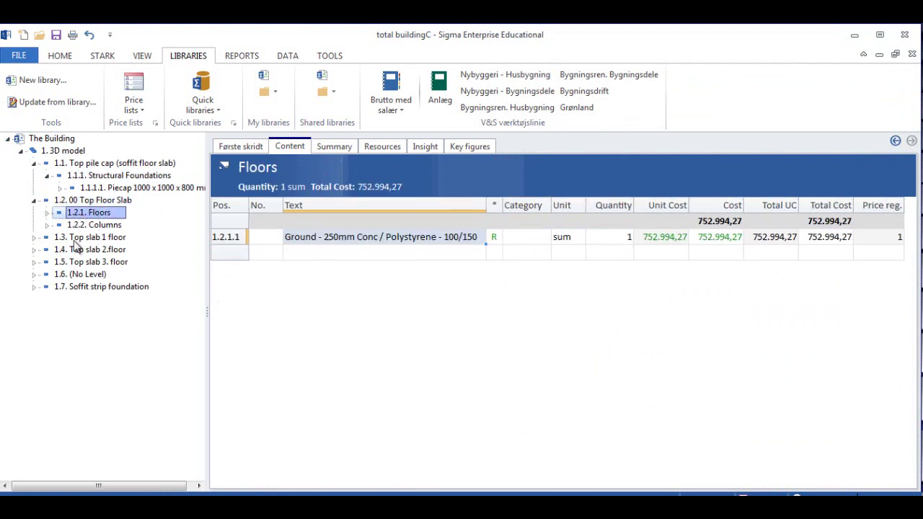
click(75, 238)
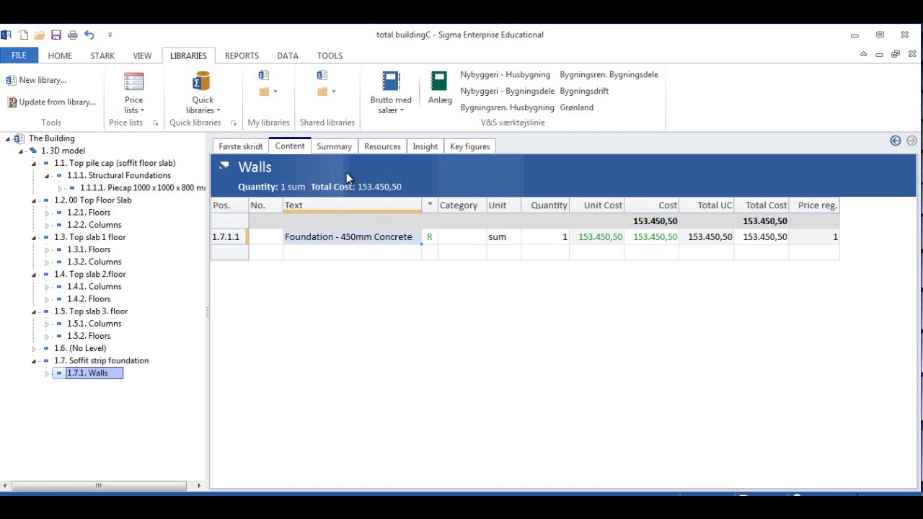
Step: Open the building's cost summary and enable the automatic profit markup in the estimation, with percentages based on Cost Price
click(335, 149)
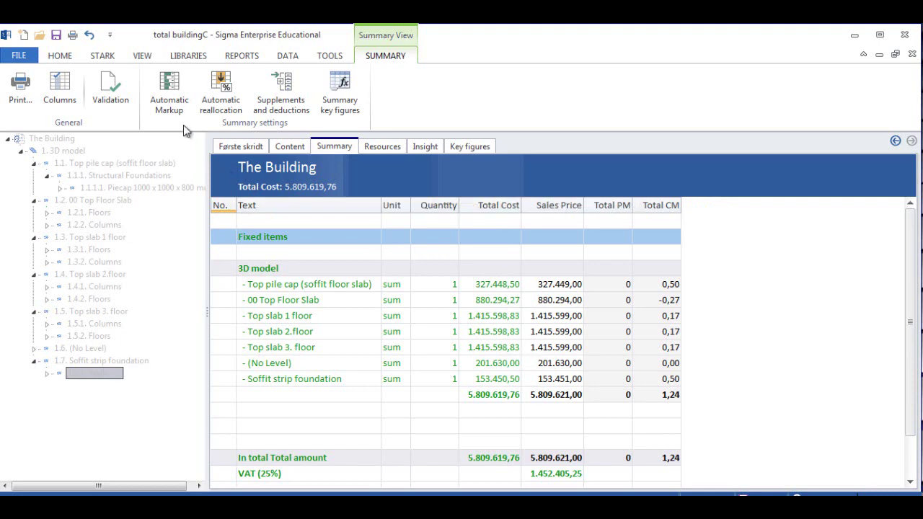
click(172, 106)
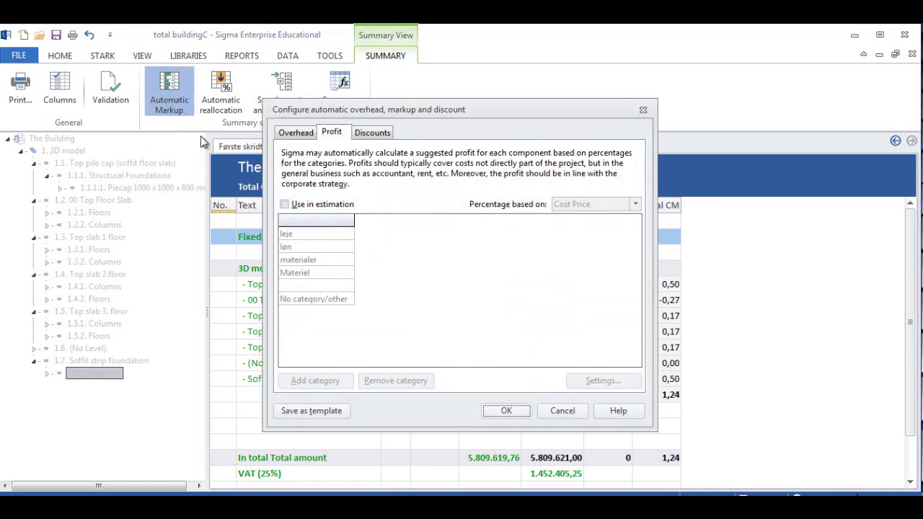
click(284, 205)
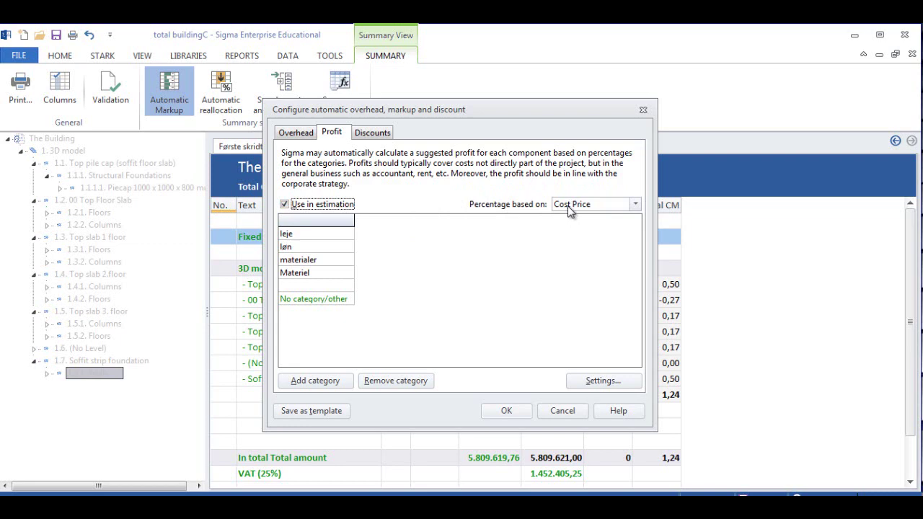
drag(545, 115, 460, 131)
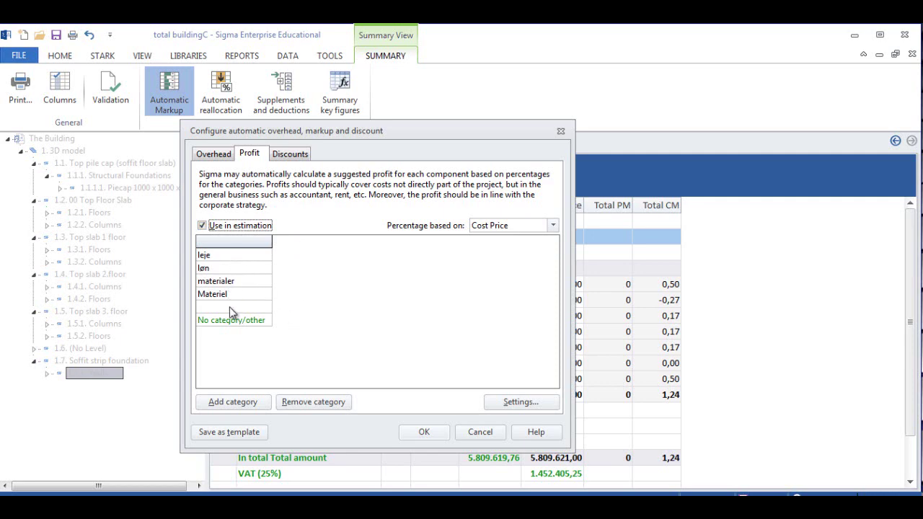
Step: Add a profit markup column named margin, calculated in relation to the base value
click(505, 406)
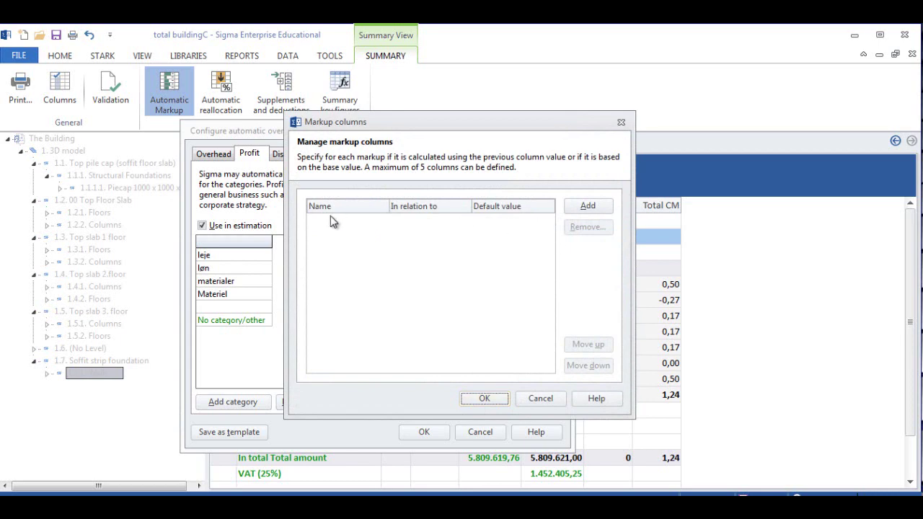
click(587, 206)
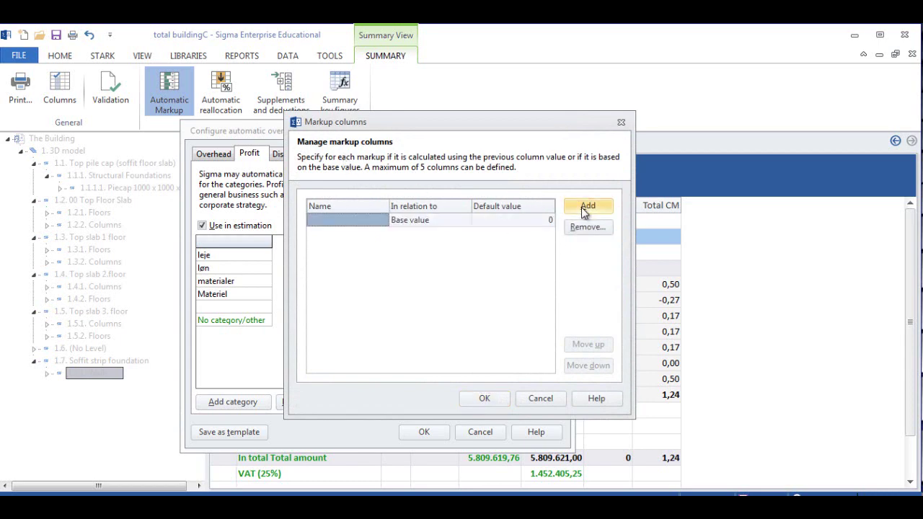
click(345, 223)
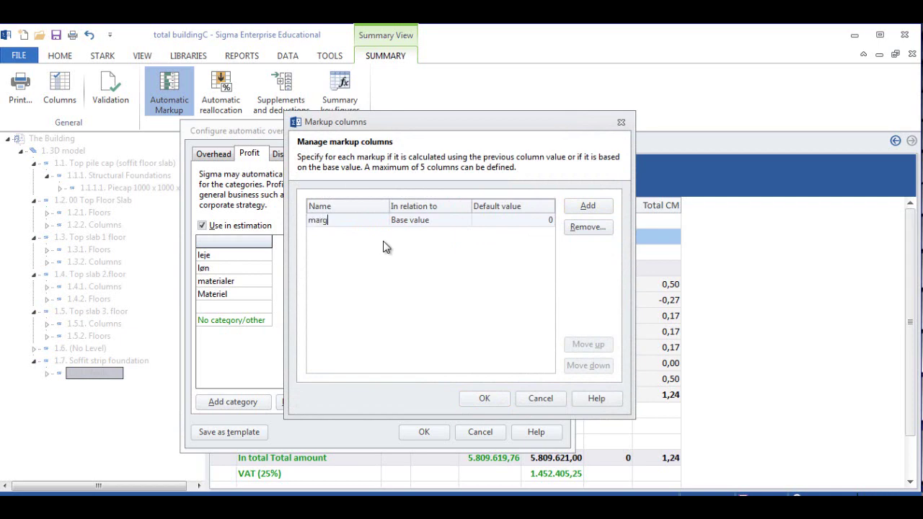
key(Return)
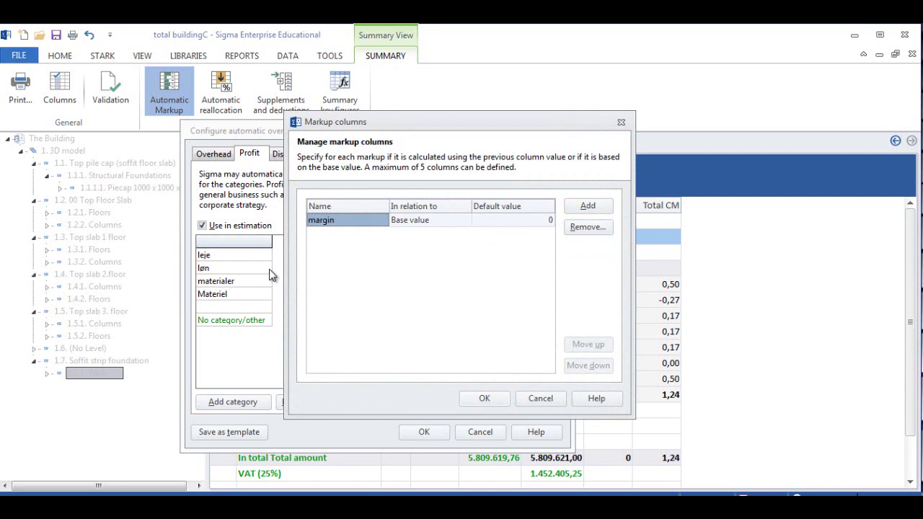
click(487, 398)
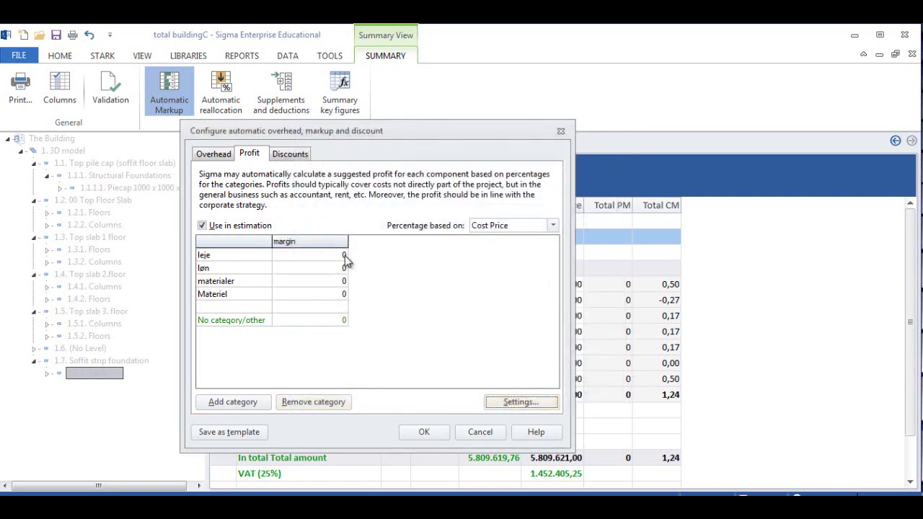
Step: Set the profit margins to 4 for leje, 5 for løn, 30 for materialer and 5 for Materiel, and apply them
click(345, 256)
click(344, 256)
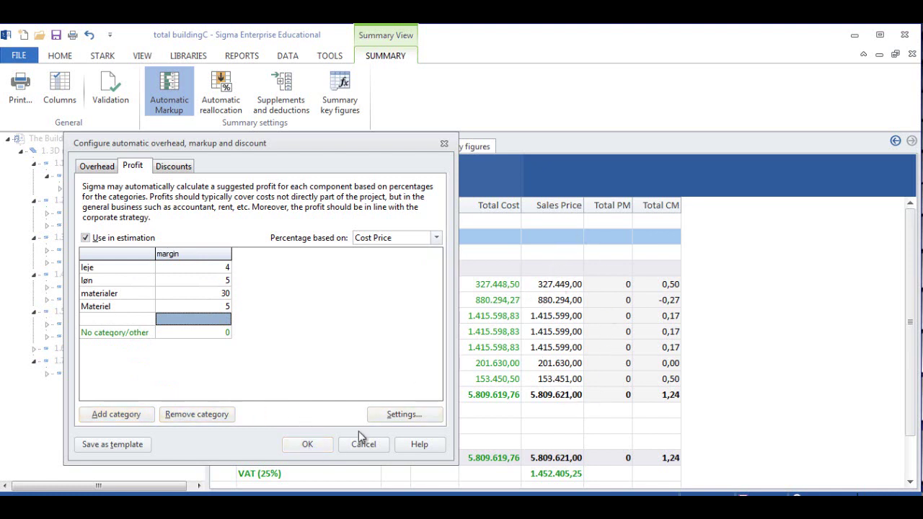
click(306, 442)
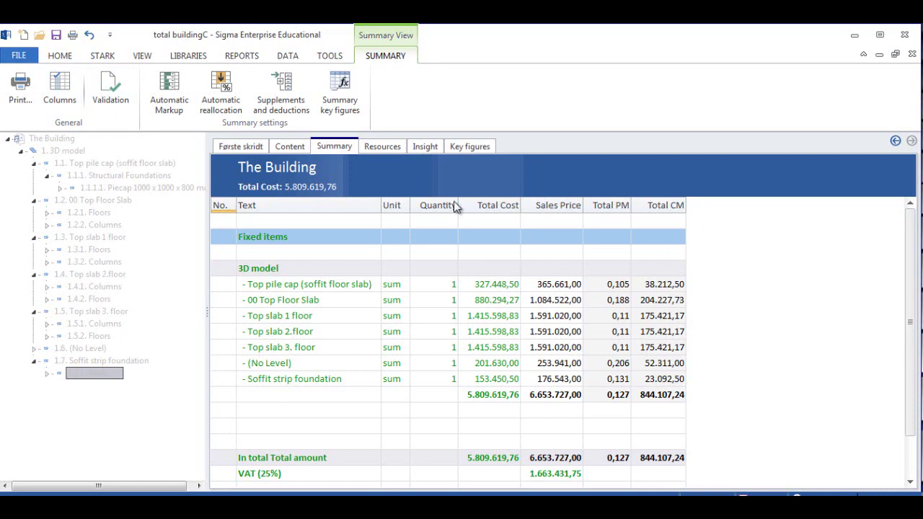
Step: Look through the available summary column groups and display the margin column in the summary
click(61, 92)
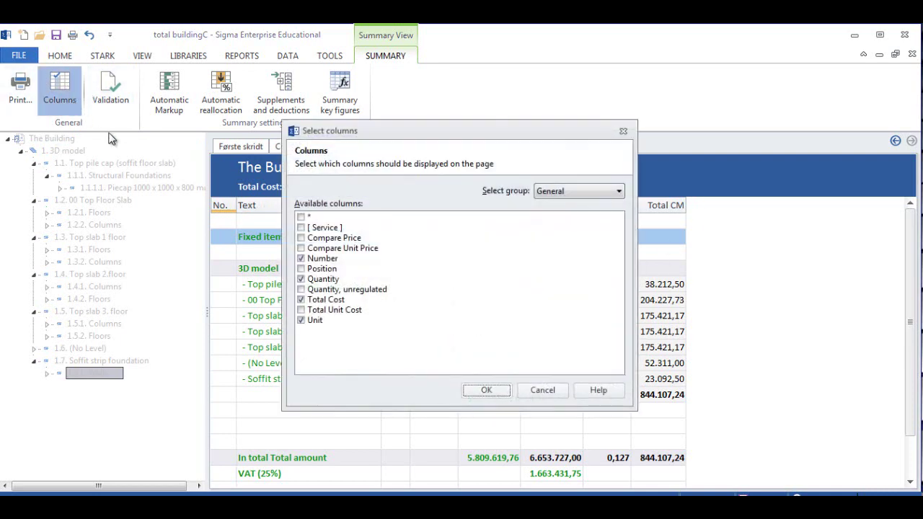
drag(425, 137, 272, 153)
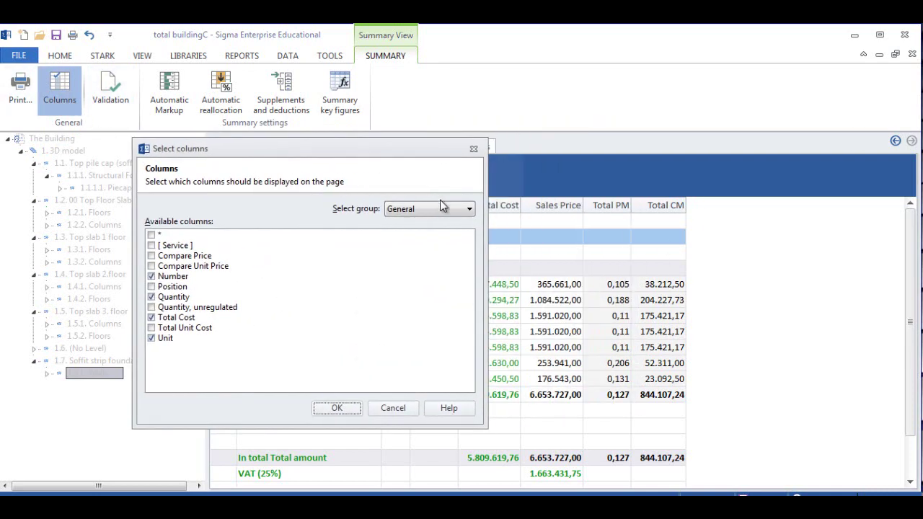
click(468, 210)
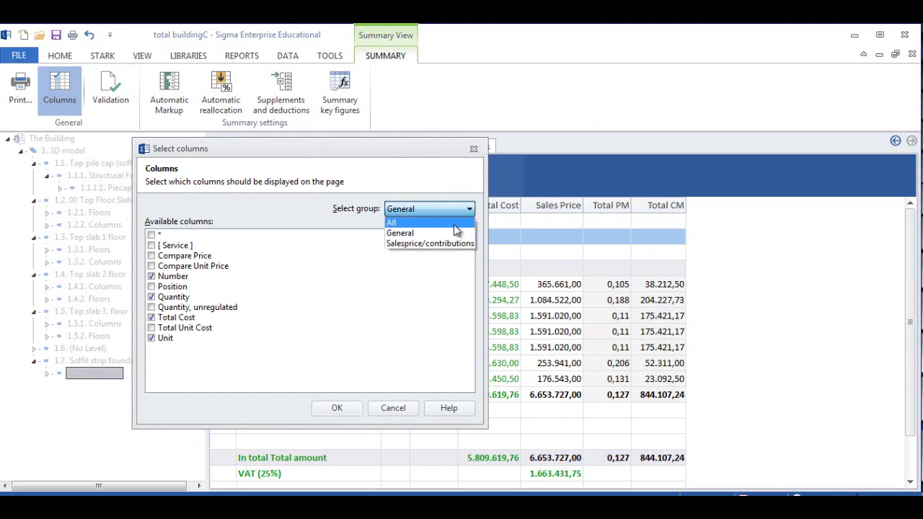
click(452, 223)
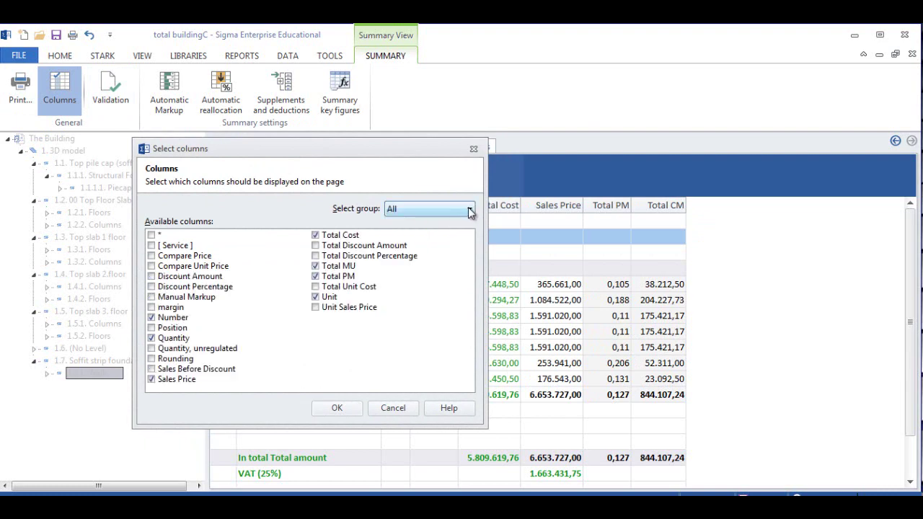
click(469, 210)
click(460, 245)
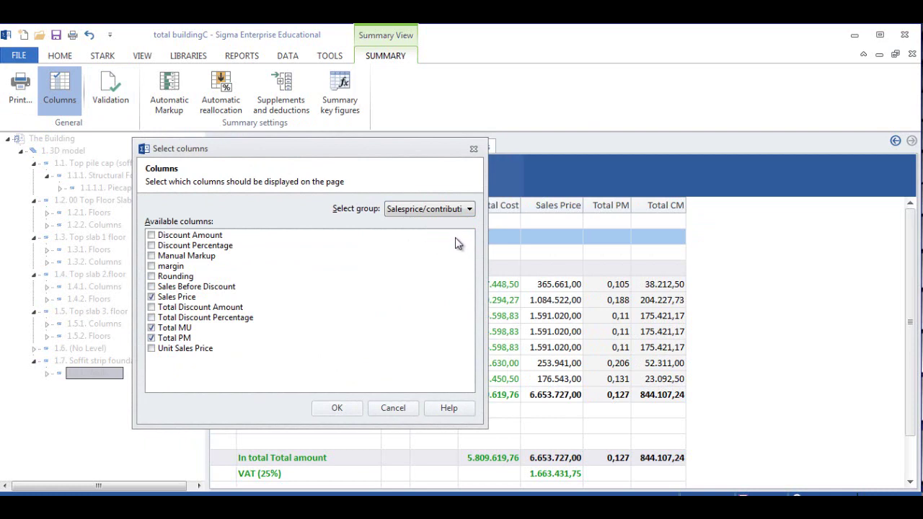
click(467, 211)
click(443, 223)
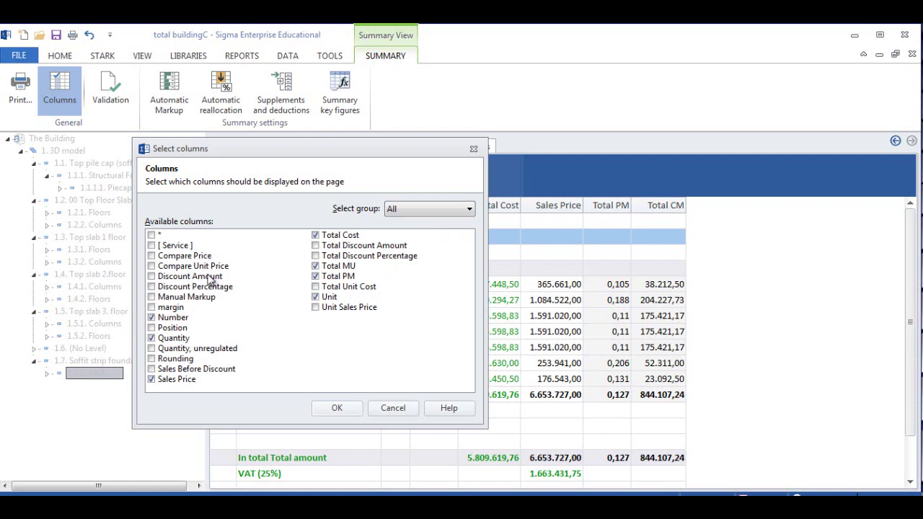
click(152, 317)
click(152, 308)
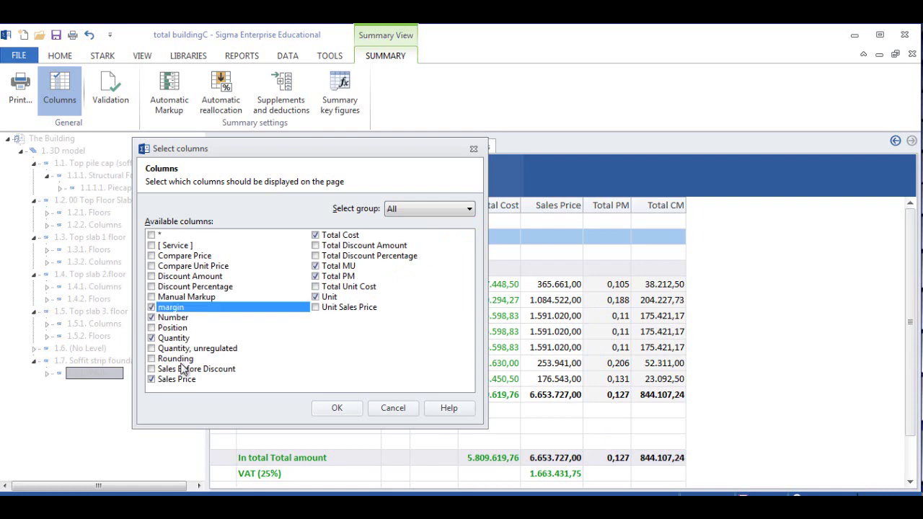
click(343, 408)
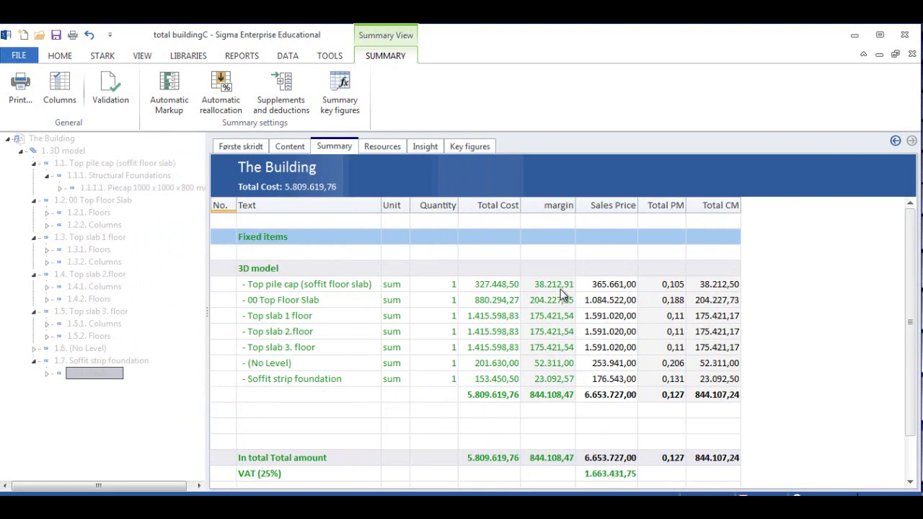
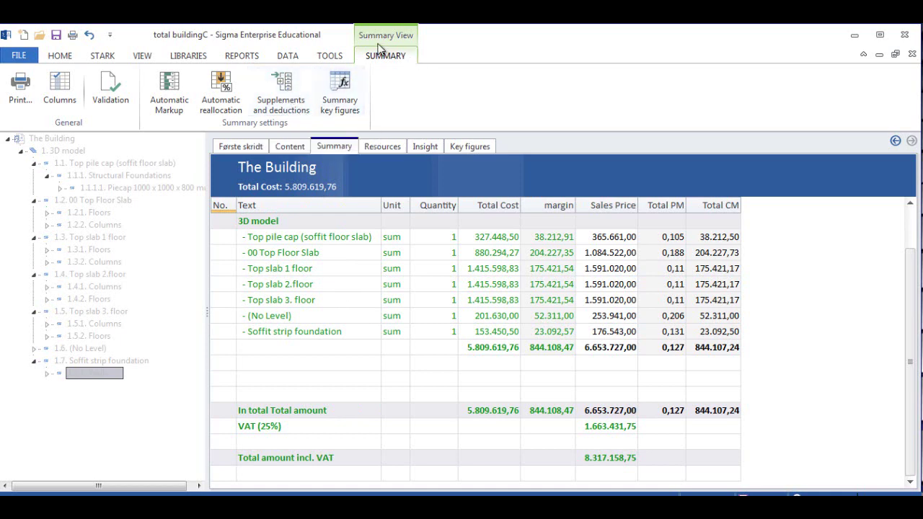
Step: Add three type P supplements based on cost price: Estblish/take down site, Running site (site manager) and Inclement weather (winter)
click(283, 106)
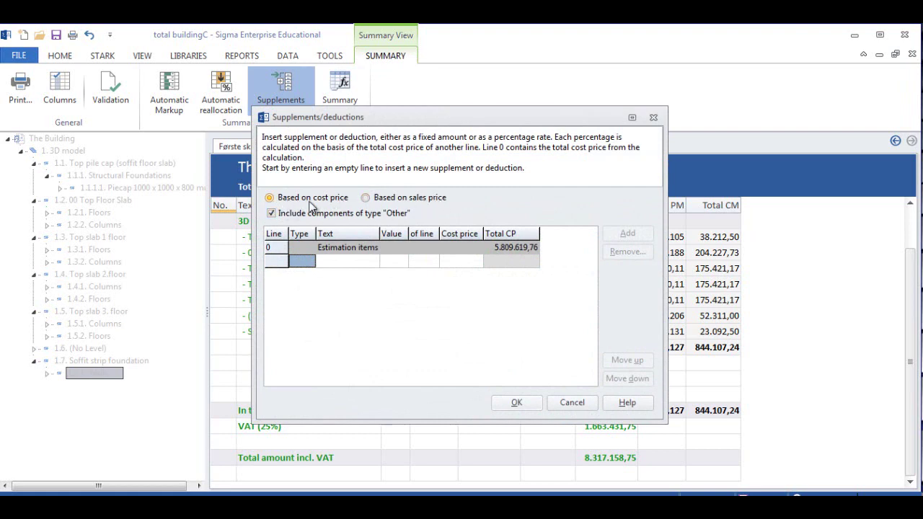
click(302, 262)
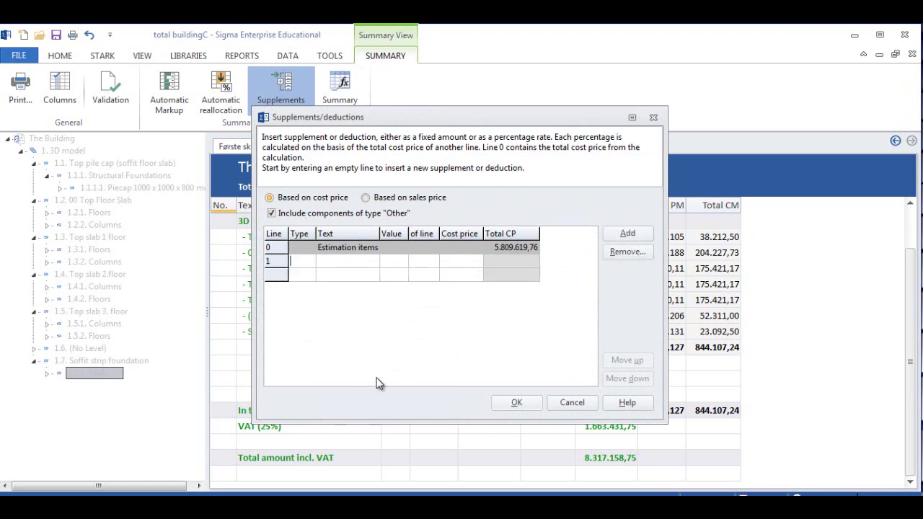
text(P)
click(306, 282)
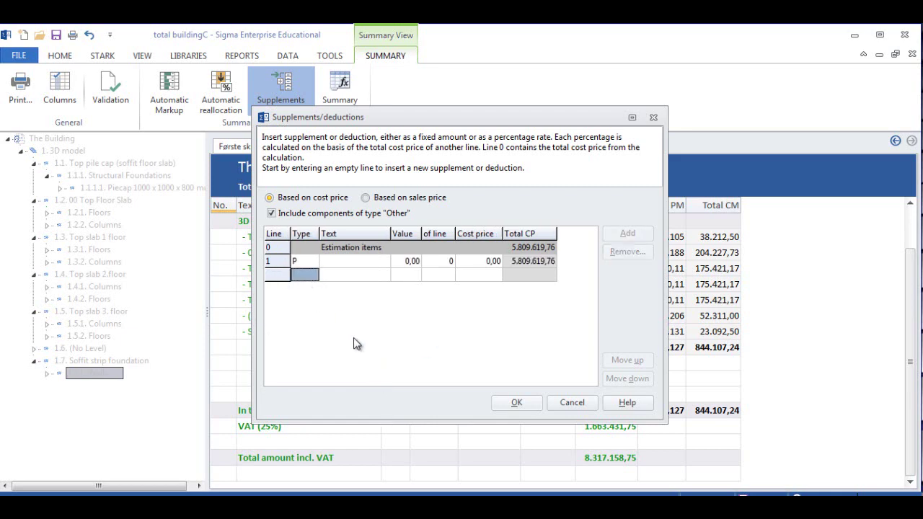
text(P)
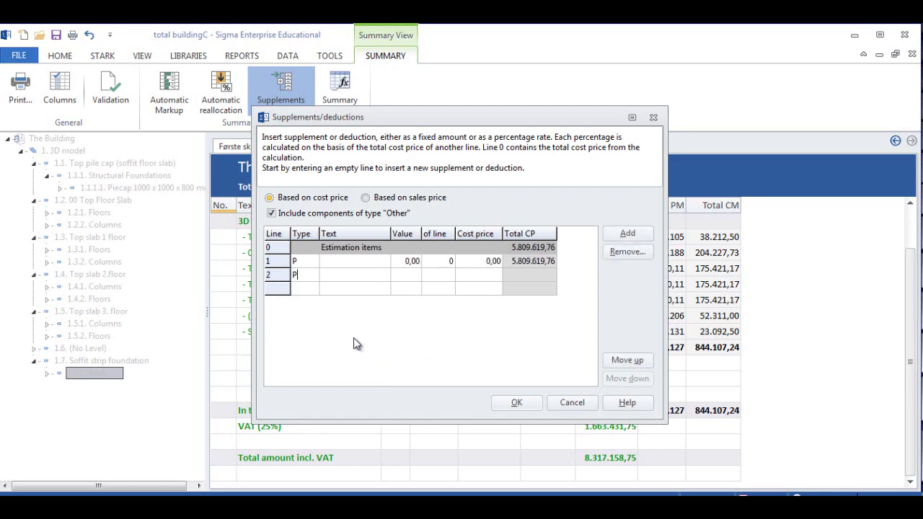
click(298, 289)
text(P)
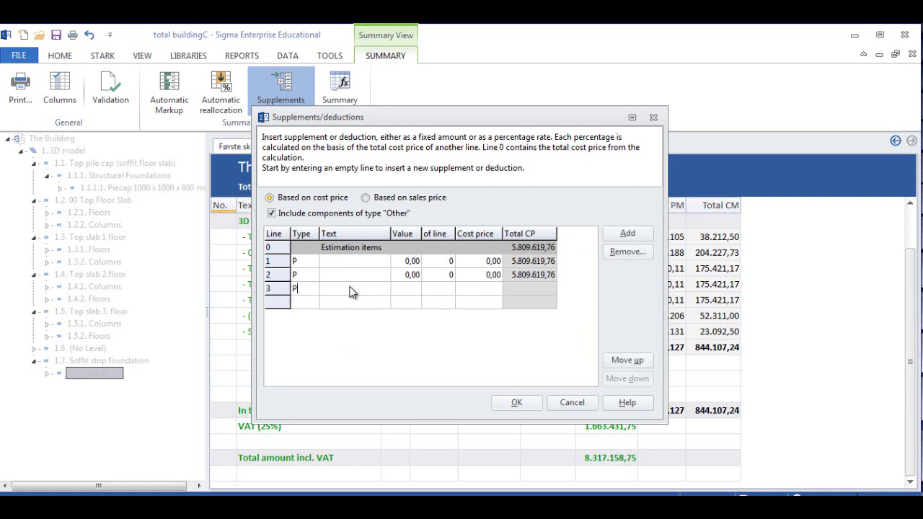
click(348, 260)
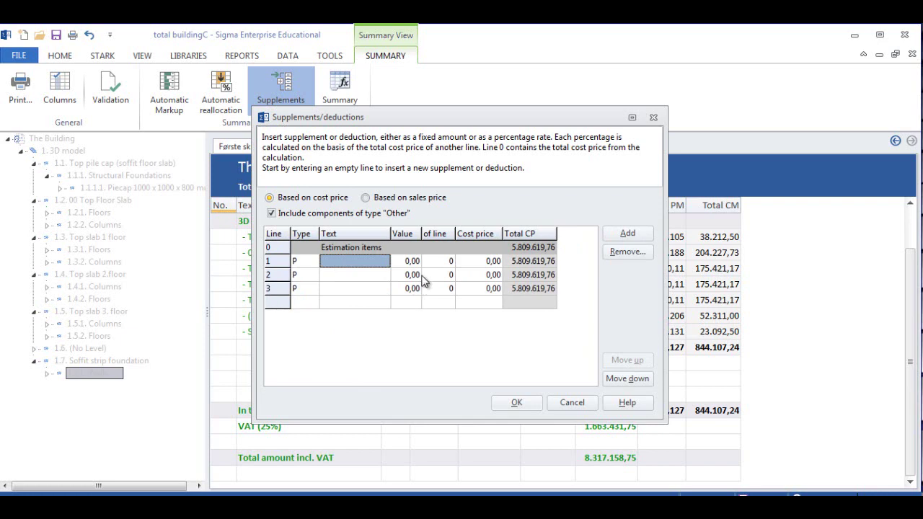
text(Estblish/take down site)
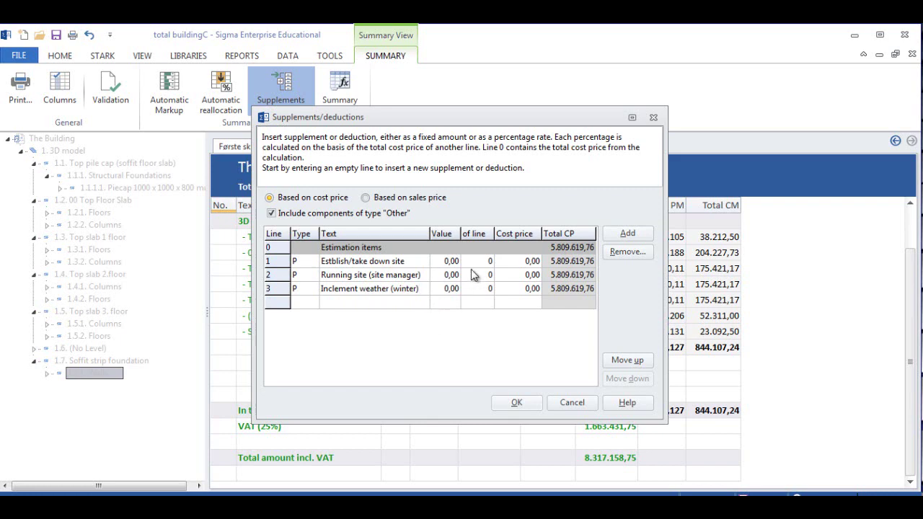
Step: Set the supplement values to 4 for site establishment, 3 for running the site and 3 for inclement weather, and apply them
click(455, 262)
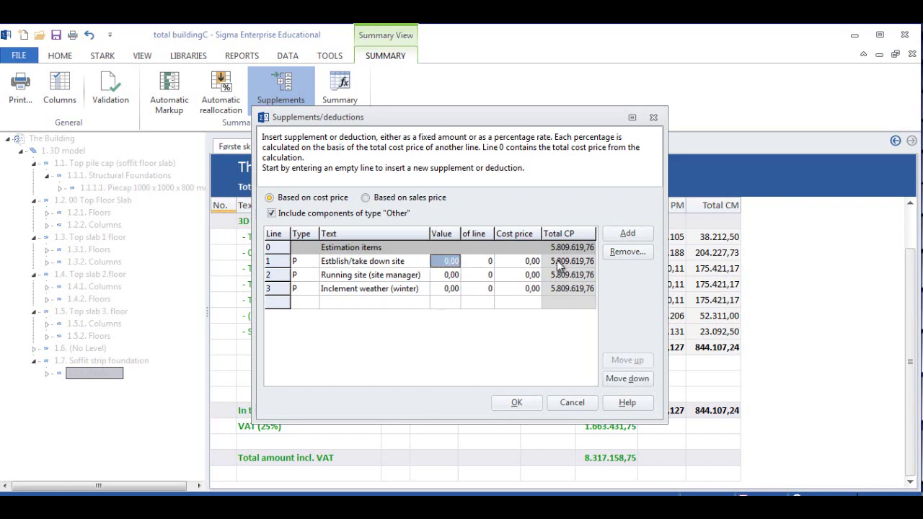
click(451, 264)
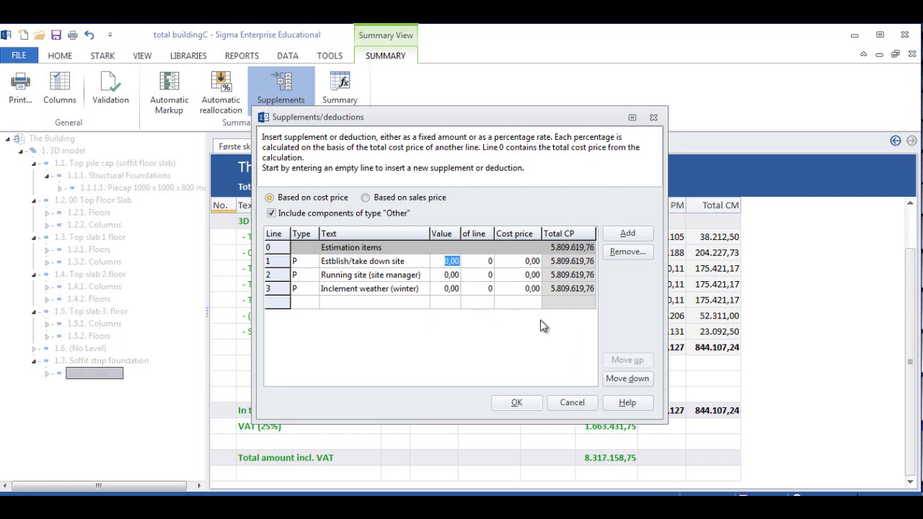
text(4)
key(Return)
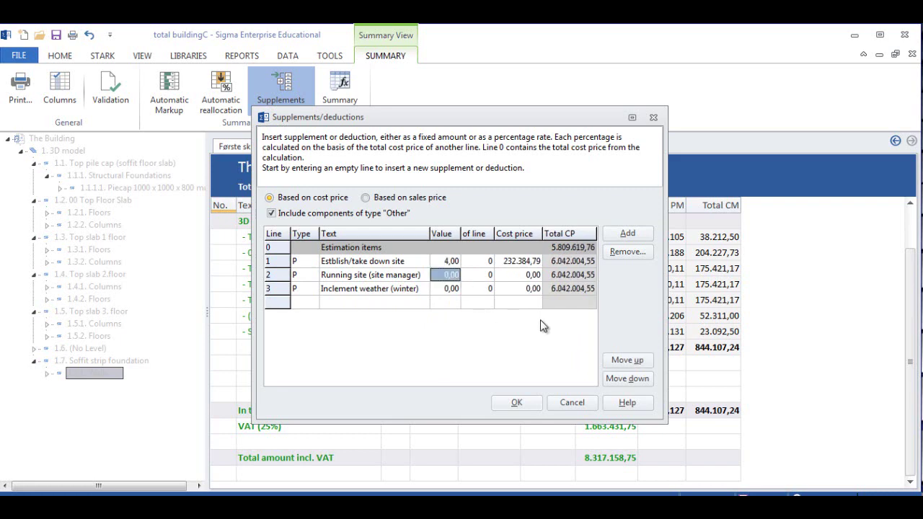
text(3)
key(Return)
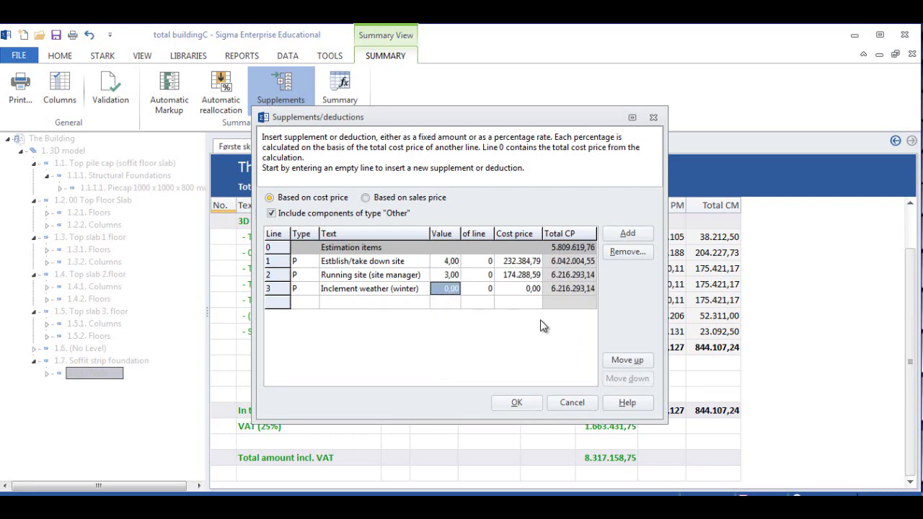
text(3)
key(Return)
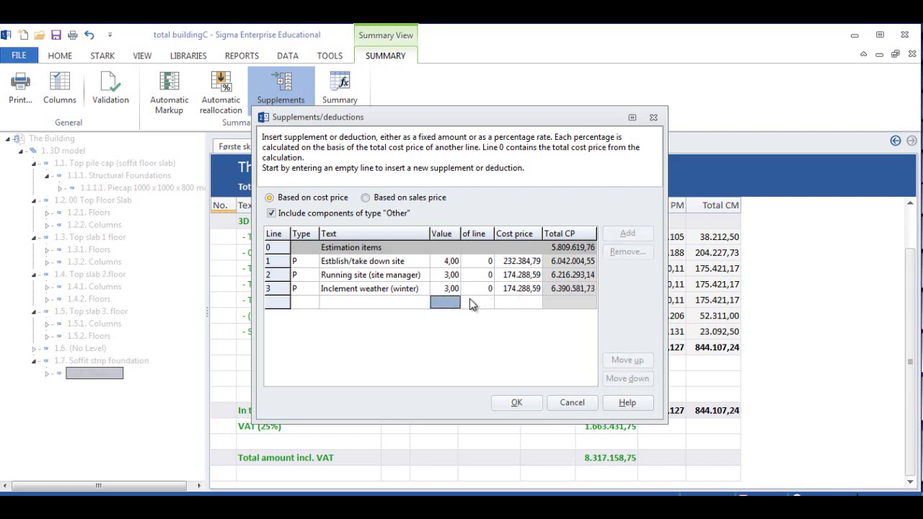
click(516, 403)
Step: Widen the summary's Text column to fit the full supplement descriptions and review the supplements and total amounts including VAT
scroll(497, 399, down, 2)
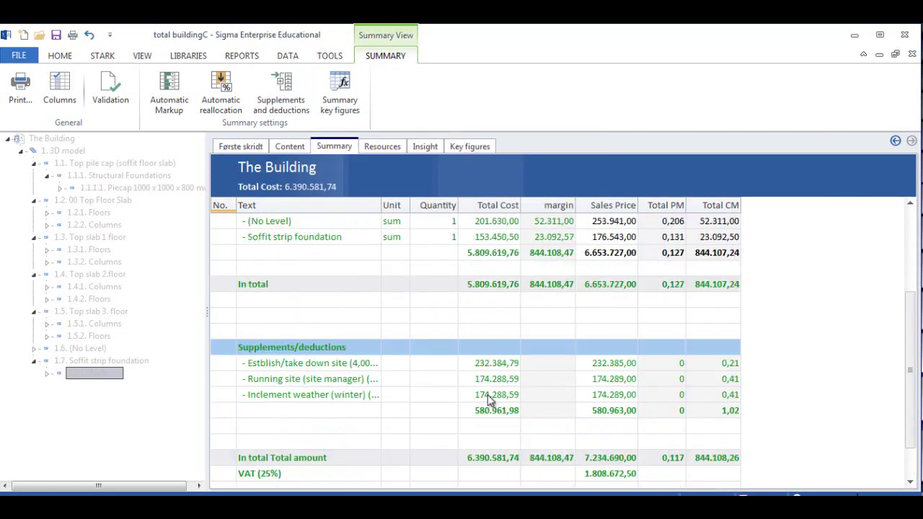
double_click(380, 205)
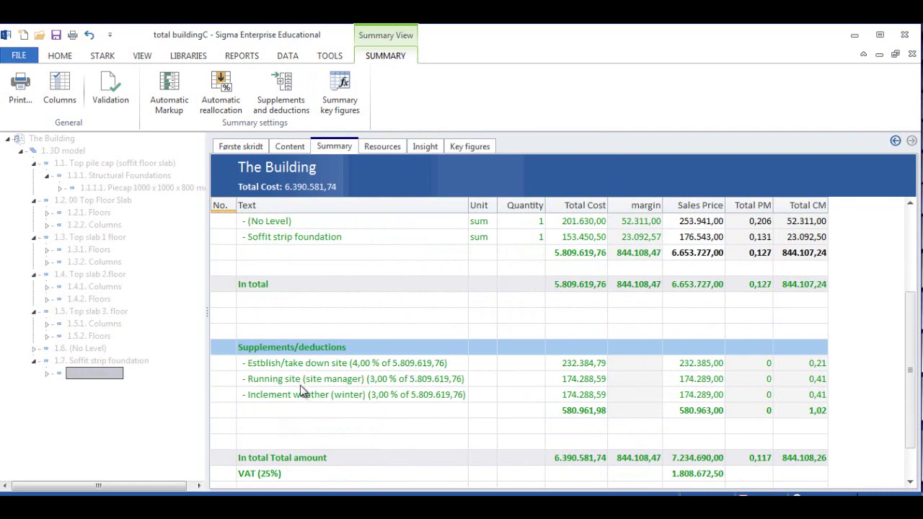
scroll(425, 386, down, 1)
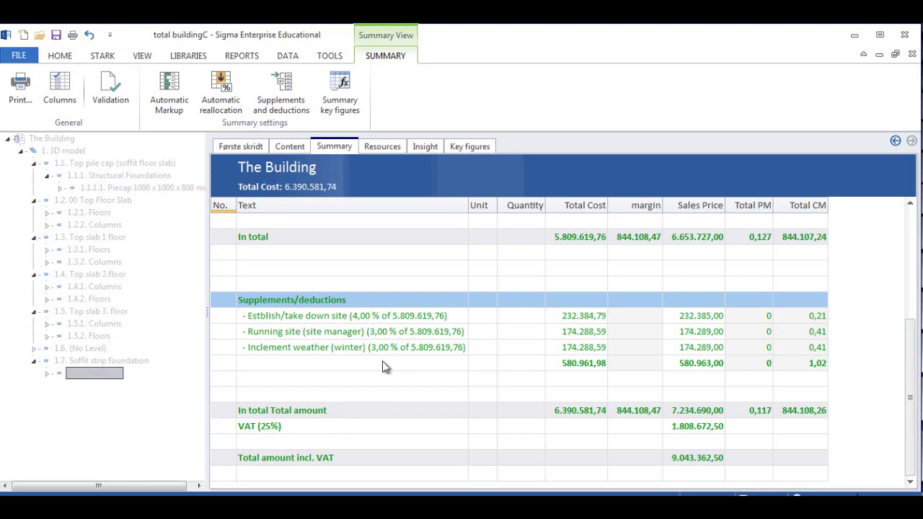
Step: Set the document's VAT rate to 17% in the document properties and review the updated summary amounts
key(alt+Return)
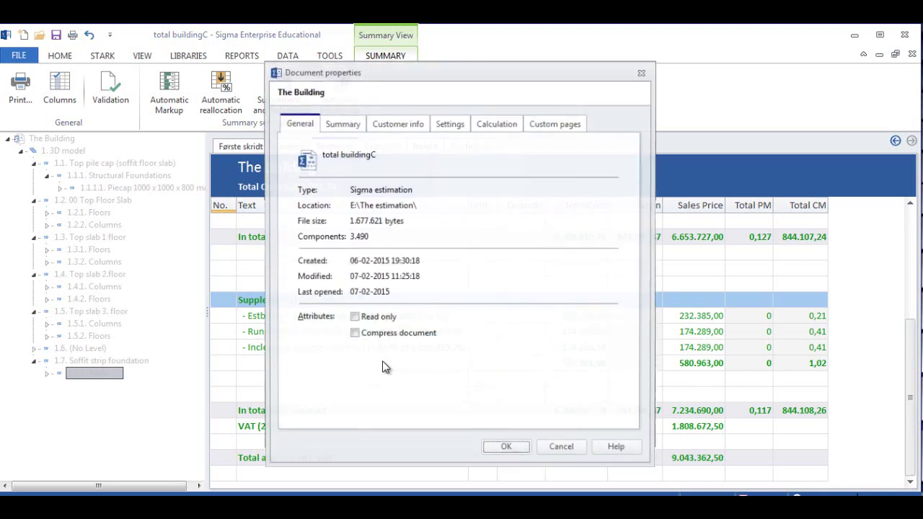
click(444, 126)
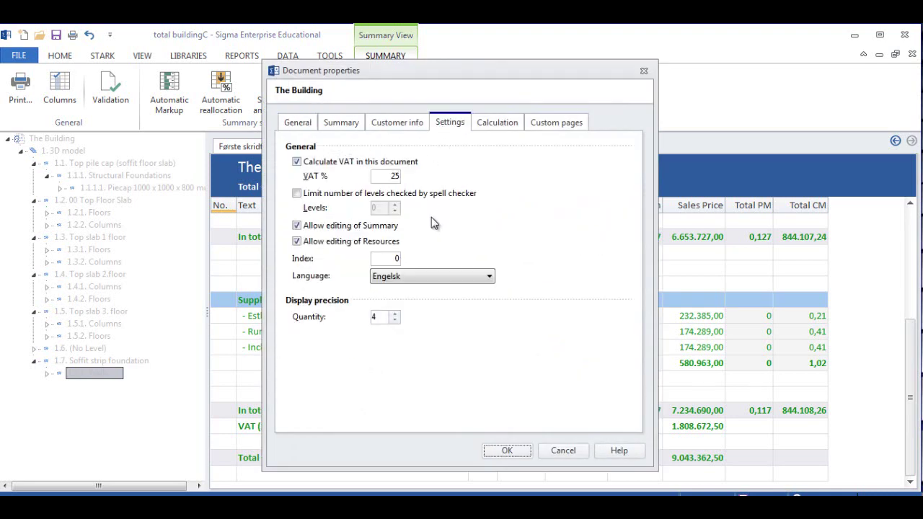
double_click(398, 175)
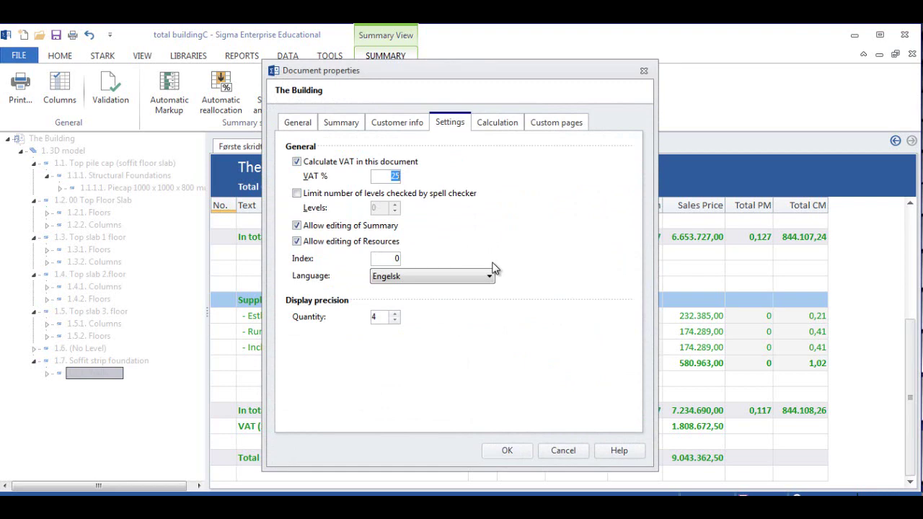
text(17)
click(515, 452)
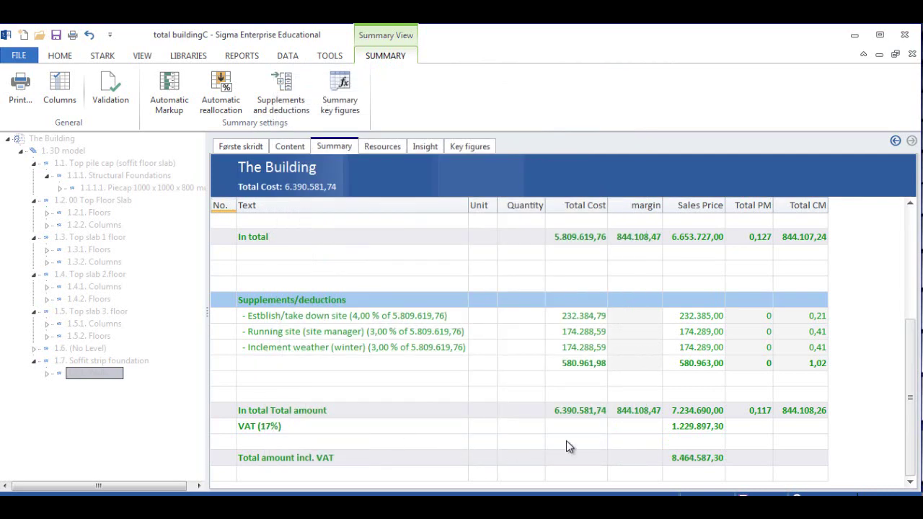
click(707, 474)
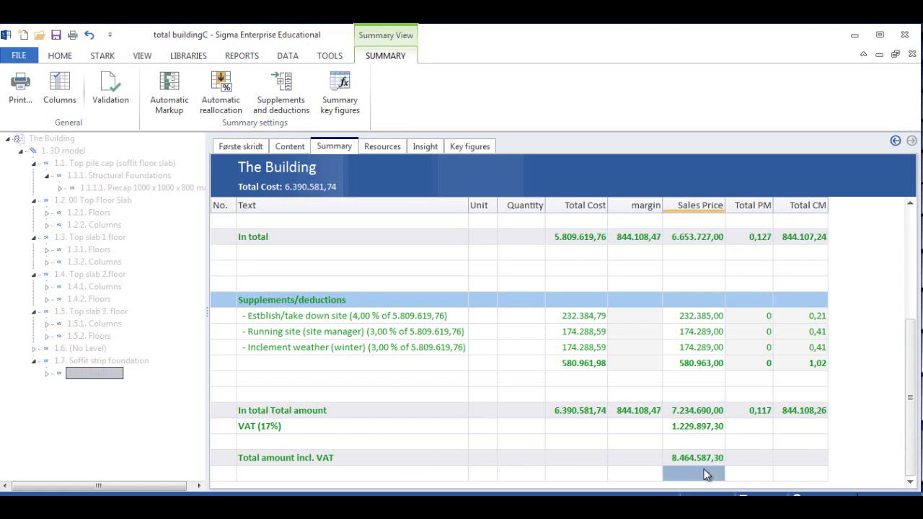
scroll(718, 472, up, 3)
scroll(732, 455, up, 1)
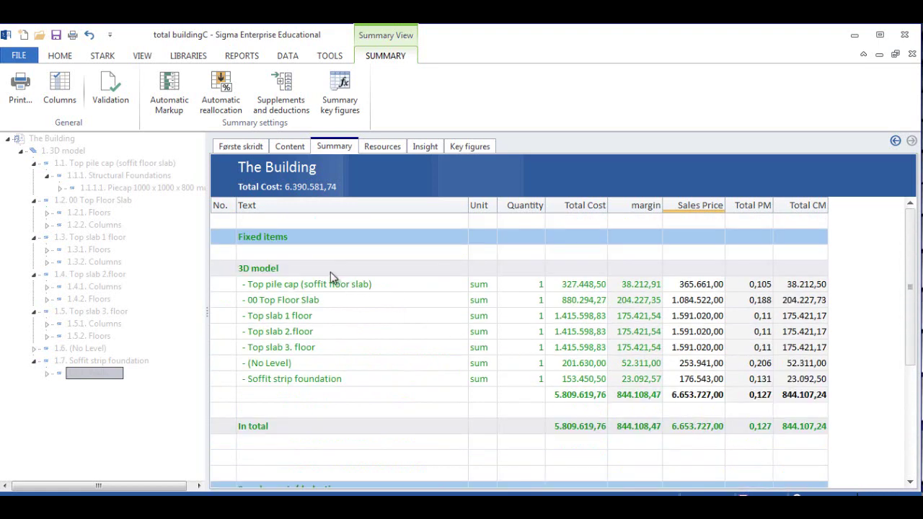
Step: Return to the content view and save the estimate as total buildingC.sig in The estimation folder, replacing the existing file
click(282, 148)
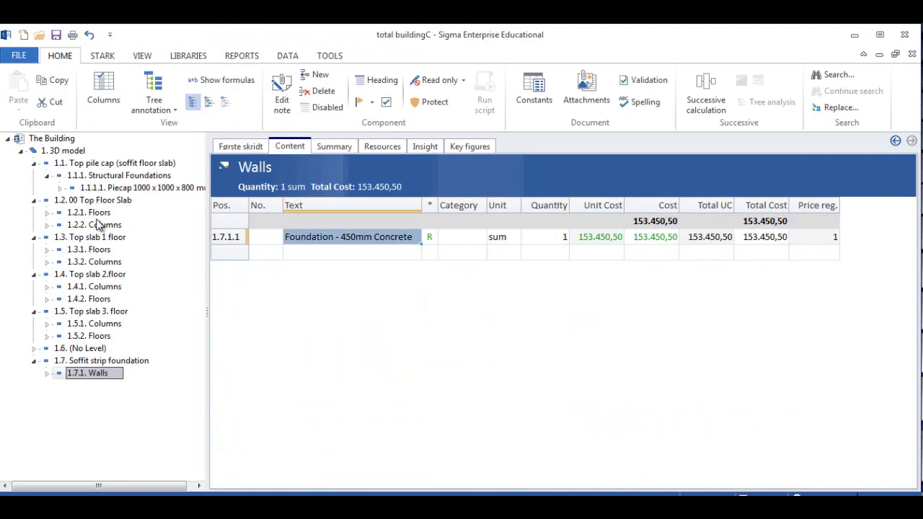
click(20, 58)
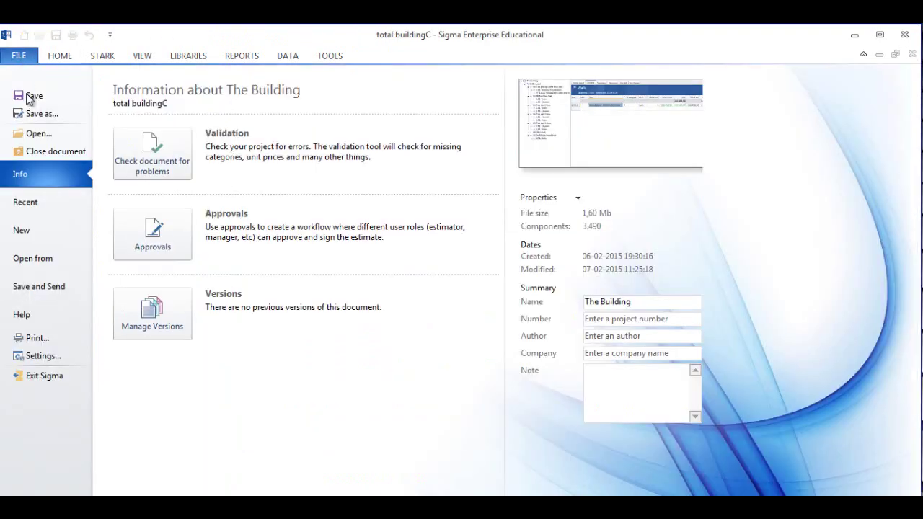
click(41, 113)
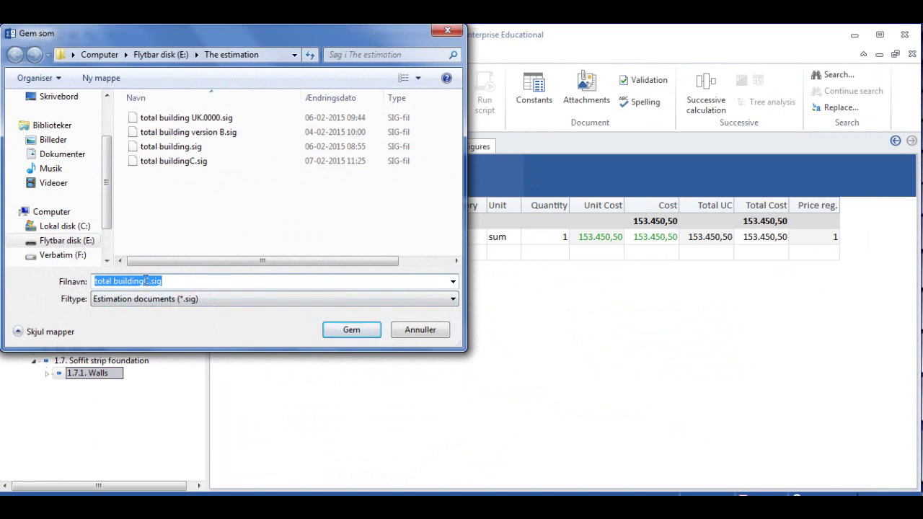
click(149, 282)
click(352, 331)
click(483, 280)
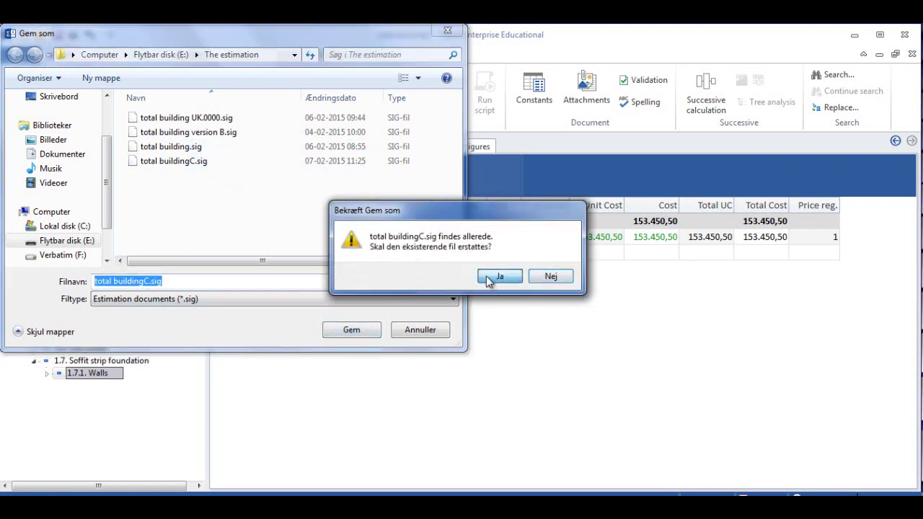